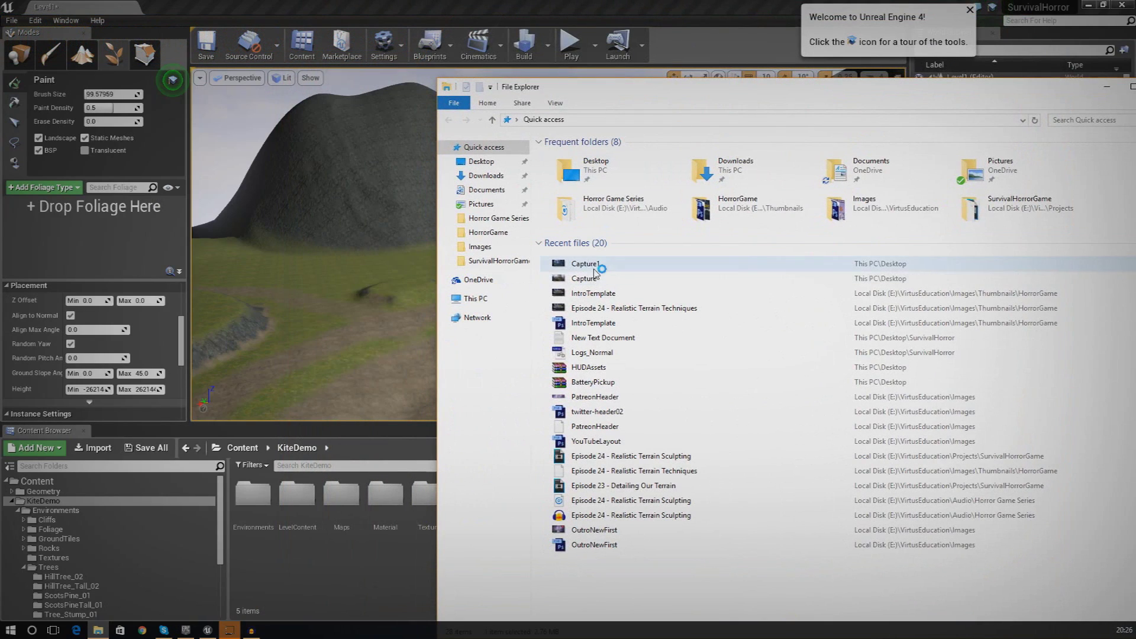
View the Capture image from the recent files, close it and look over the landscape in the level viewport
{"action": "left_click", "coordinate": [593, 279]}
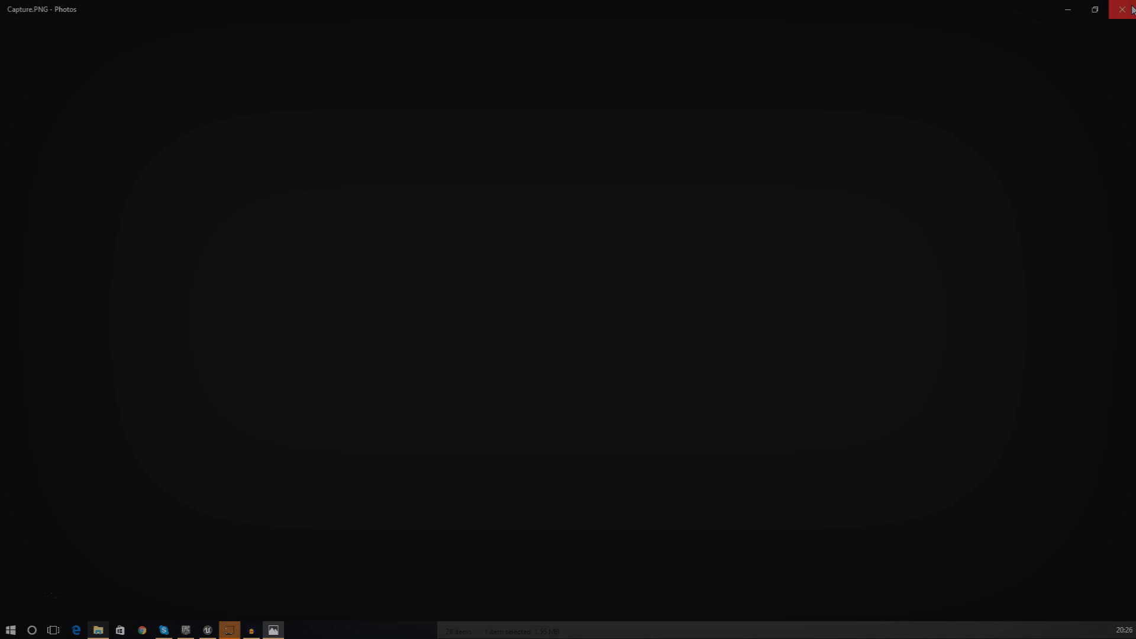
{"action": "left_click", "coordinate": [1128, 10]}
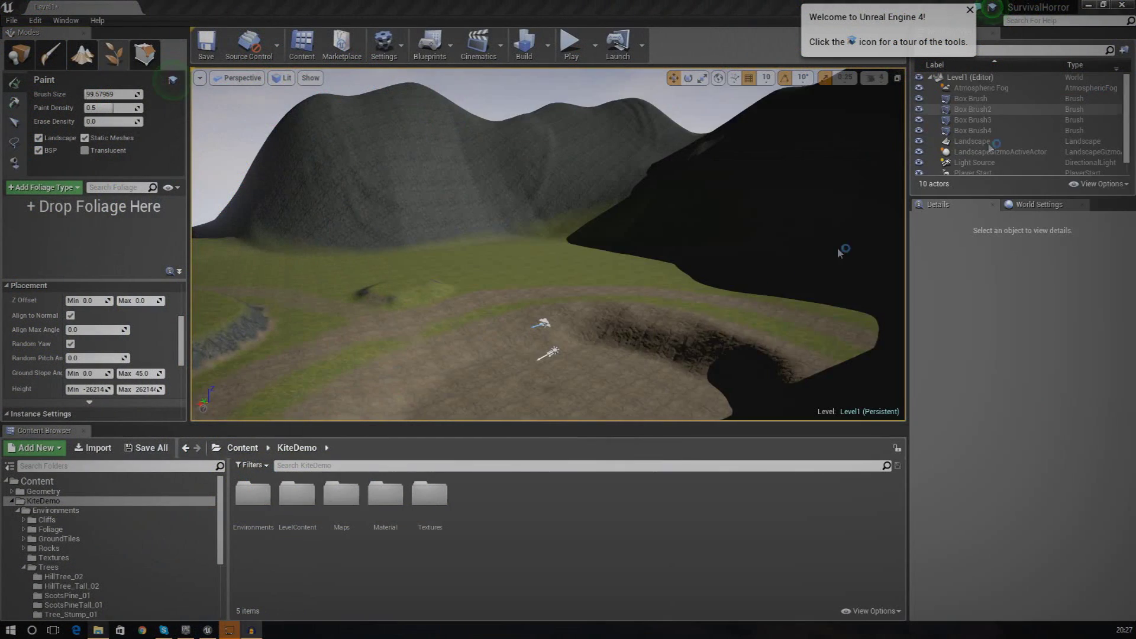
{"action": "right_click_drag", "start_coordinate": [684, 315], "coordinate": [379, 307]}
{"action": "right_click_drag", "start_coordinate": [752, 261], "coordinate": [697, 321]}
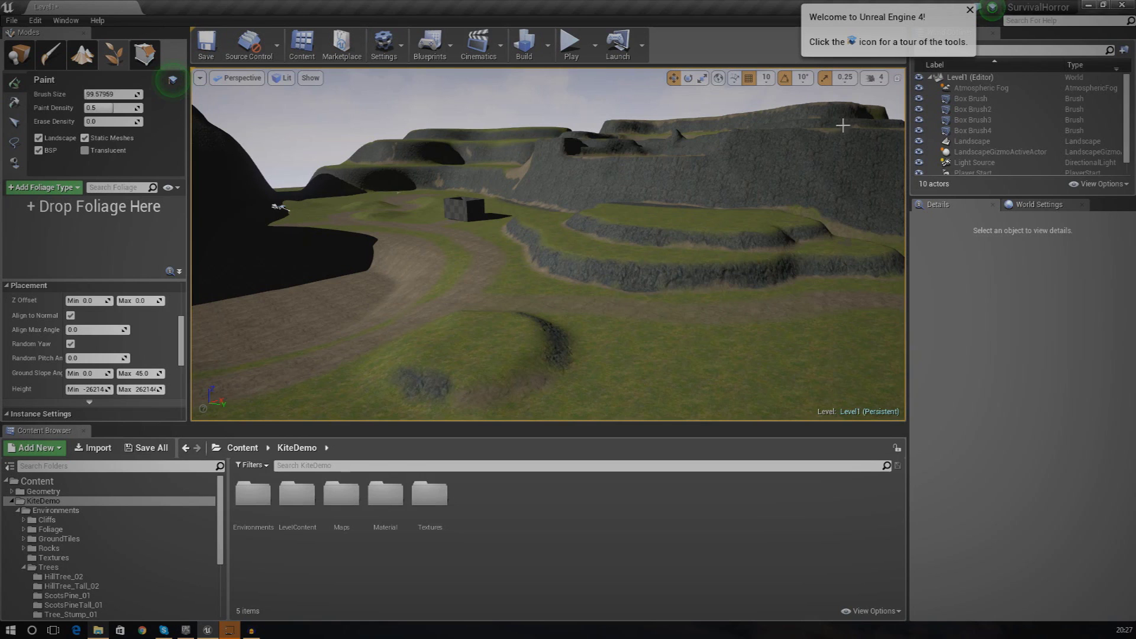
Switch to the Epic Games Launcher and open the Open World Demo Collection page from the Learn section's Engine Feature Samples
{"action": "left_click", "coordinate": [186, 631]}
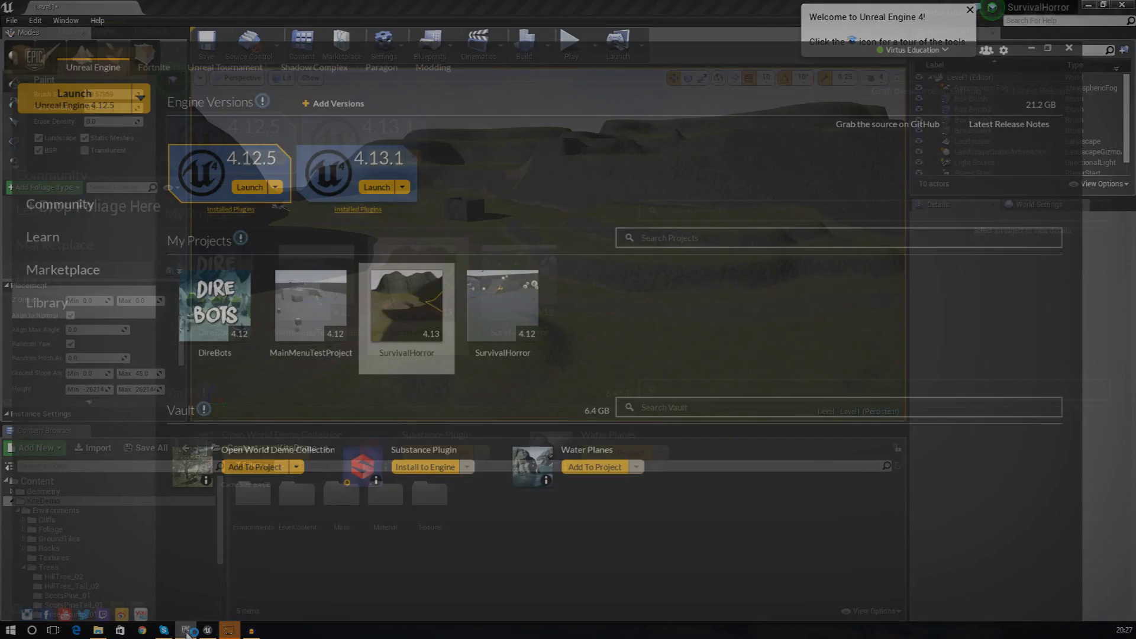
{"action": "left_click", "coordinate": [96, 212]}
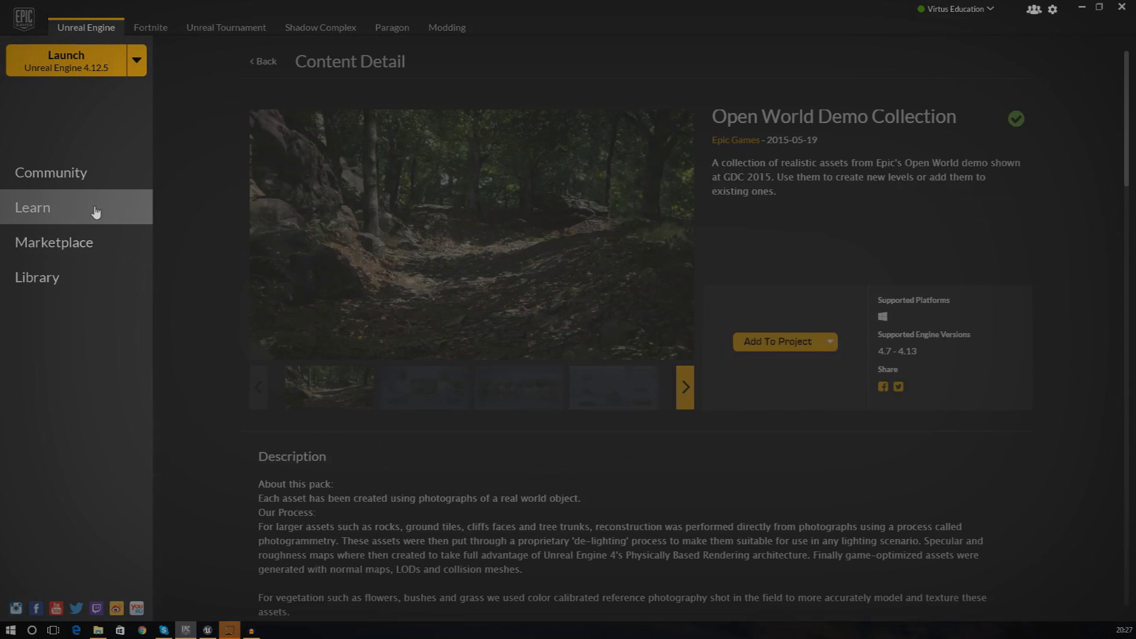
{"action": "left_click", "coordinate": [265, 63]}
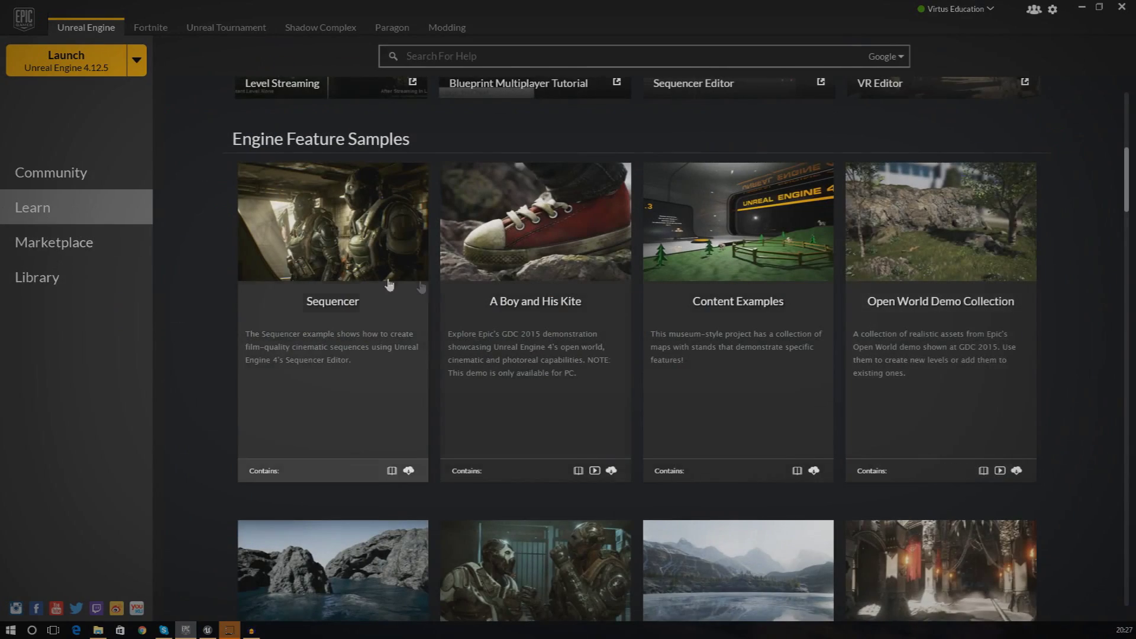
{"action": "scroll", "coordinate": [389, 285], "scroll_direction": "up", "scroll_amount": 5}
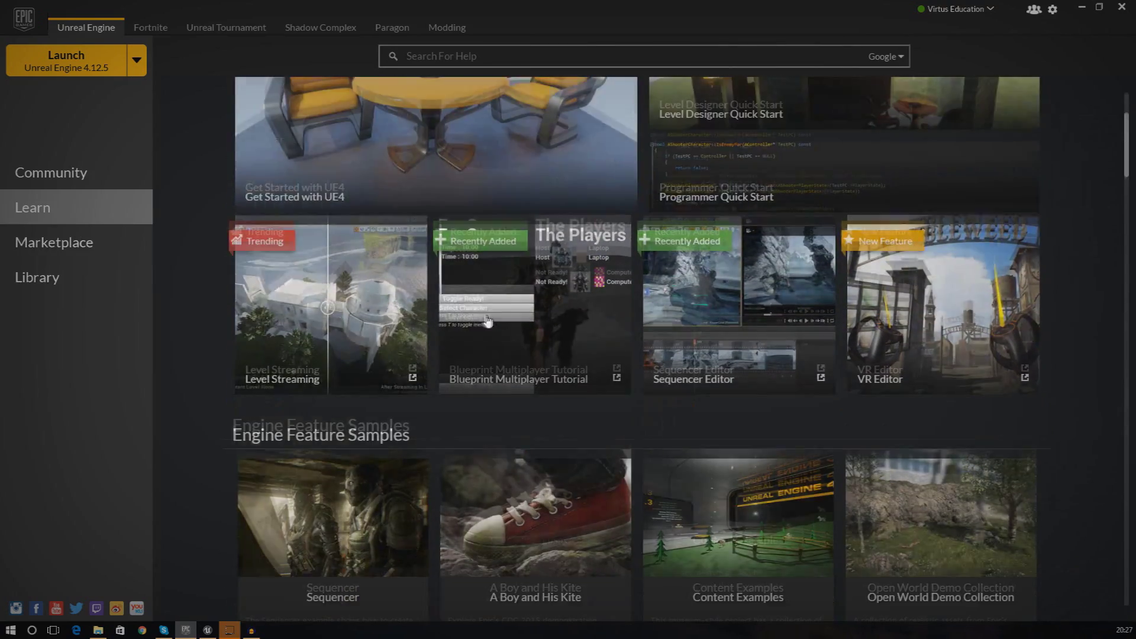
{"action": "scroll", "coordinate": [920, 379], "scroll_direction": "down", "scroll_amount": 4}
{"action": "left_click", "coordinate": [920, 379]}
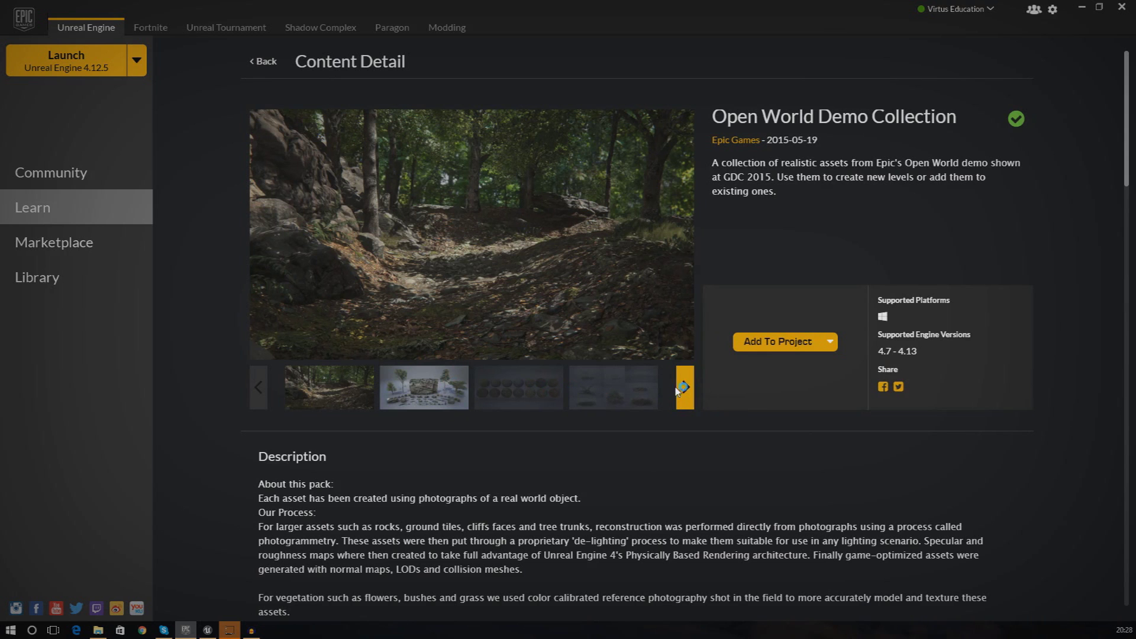
Examine the Open World Demo Collection's preview image, description and Add To Project option, and return to the level editor
{"action": "left_click", "coordinate": [675, 389]}
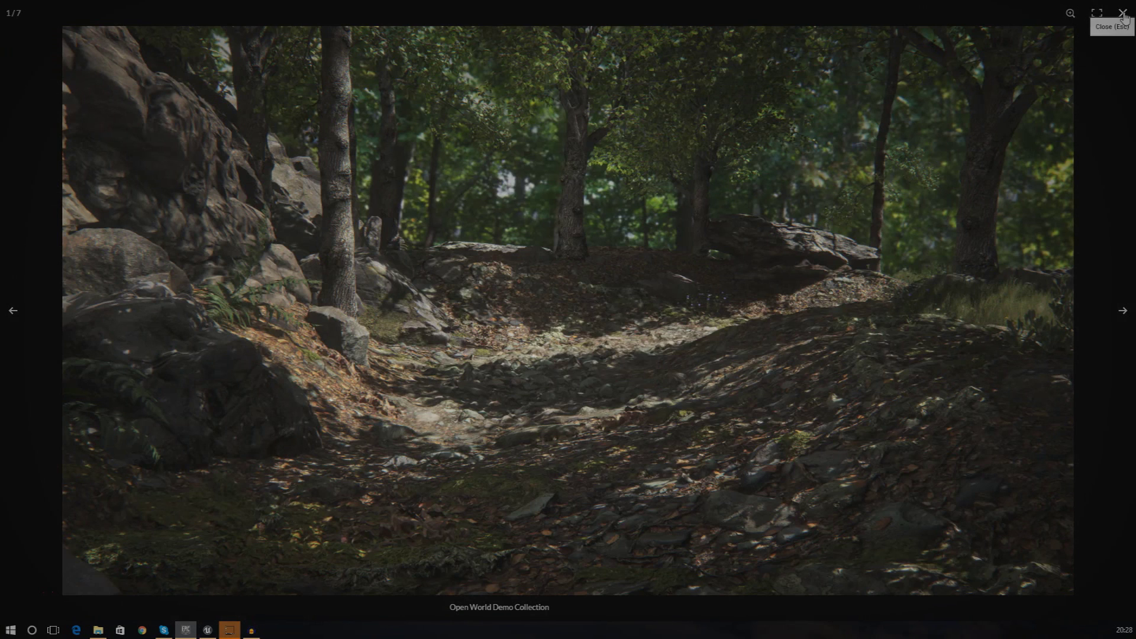
{"action": "left_click", "coordinate": [1123, 14]}
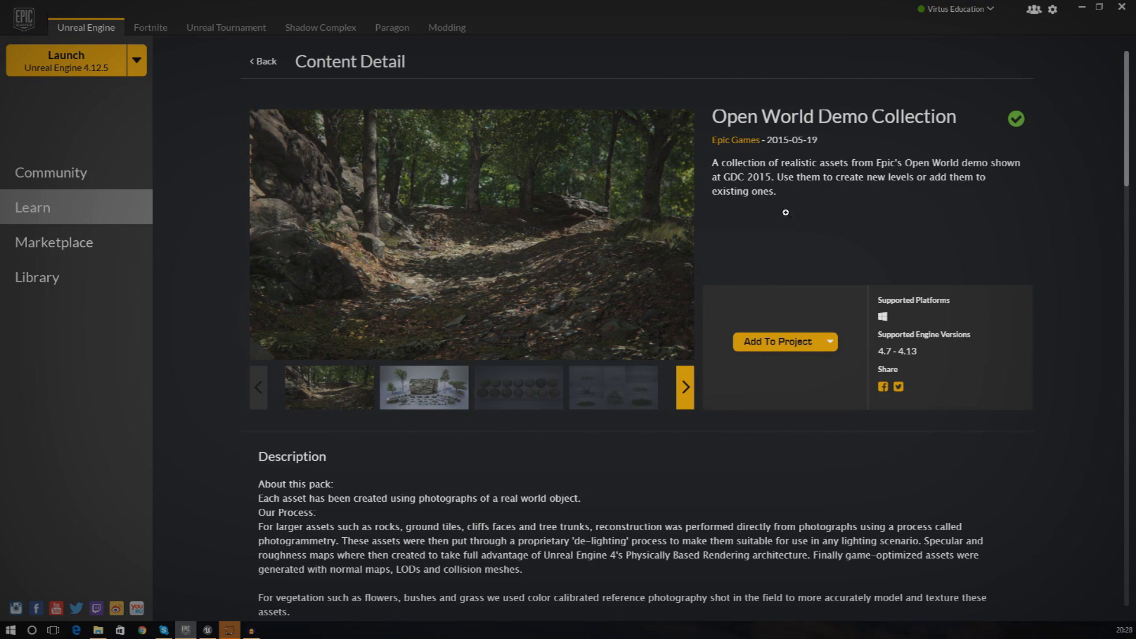
{"action": "scroll", "coordinate": [786, 213], "scroll_direction": "down", "scroll_amount": 2}
{"action": "scroll", "coordinate": [774, 258], "scroll_direction": "down", "scroll_amount": 1}
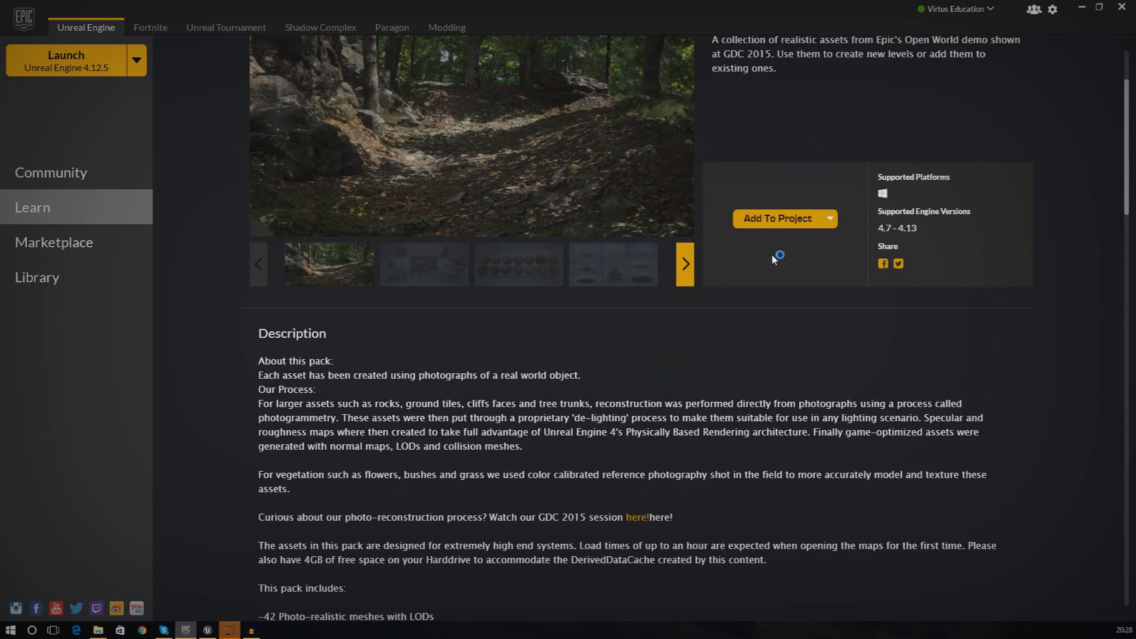
{"action": "scroll", "coordinate": [774, 251], "scroll_direction": "down", "scroll_amount": 4}
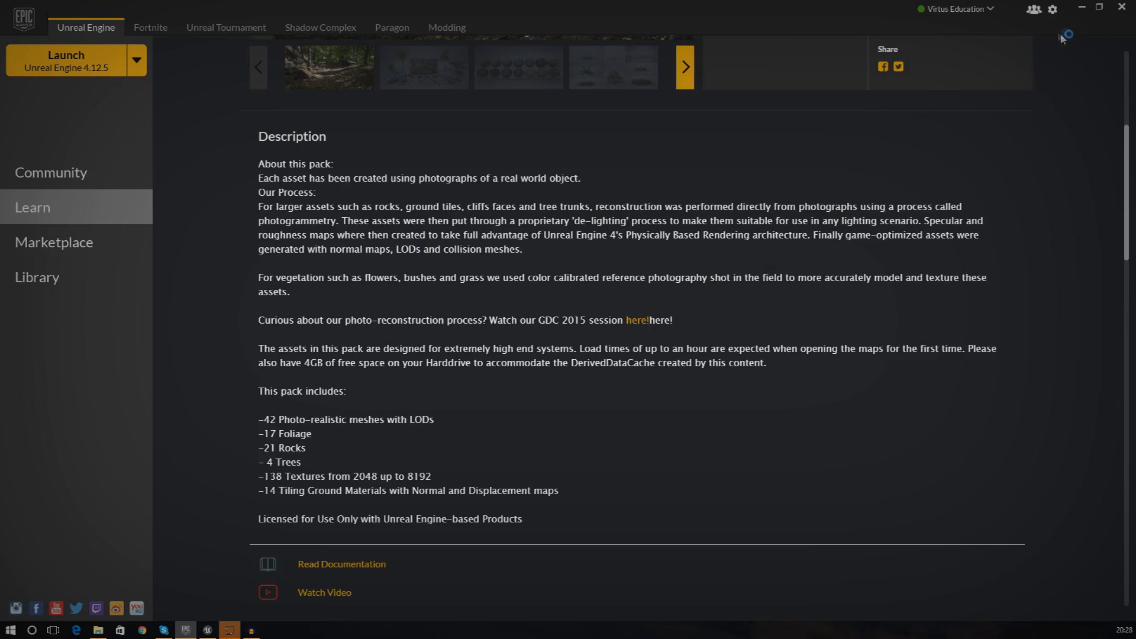
{"action": "scroll", "coordinate": [1095, 107], "scroll_direction": "up", "scroll_amount": 1}
{"action": "scroll", "coordinate": [1127, 120], "scroll_direction": "up", "scroll_amount": 5}
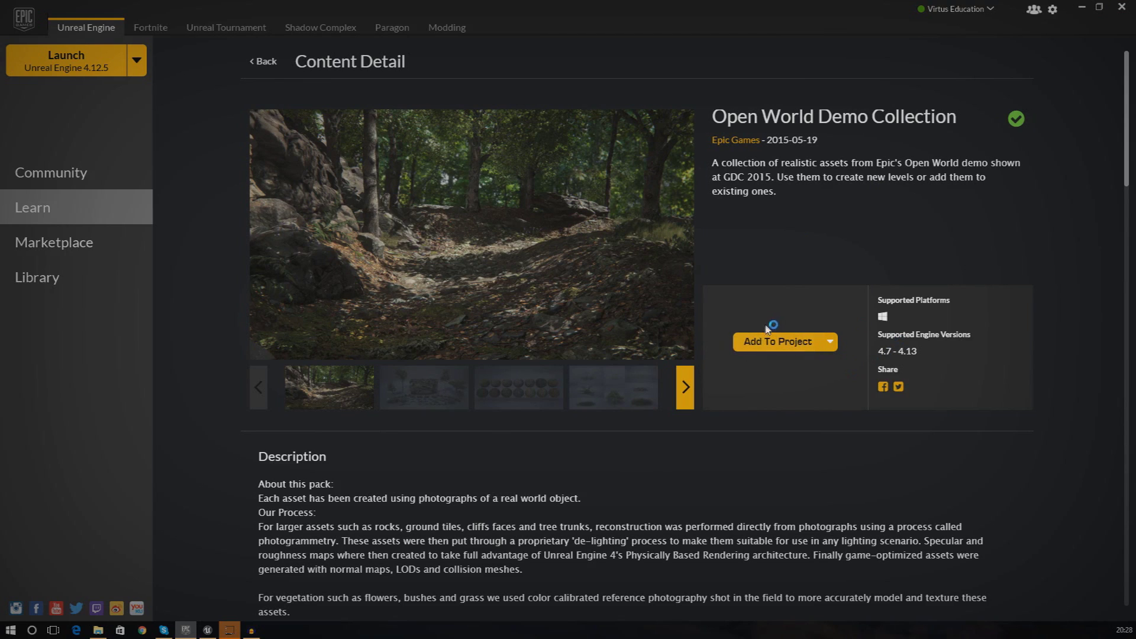
{"action": "left_click", "coordinate": [759, 343]}
{"action": "left_click", "coordinate": [1083, 9]}
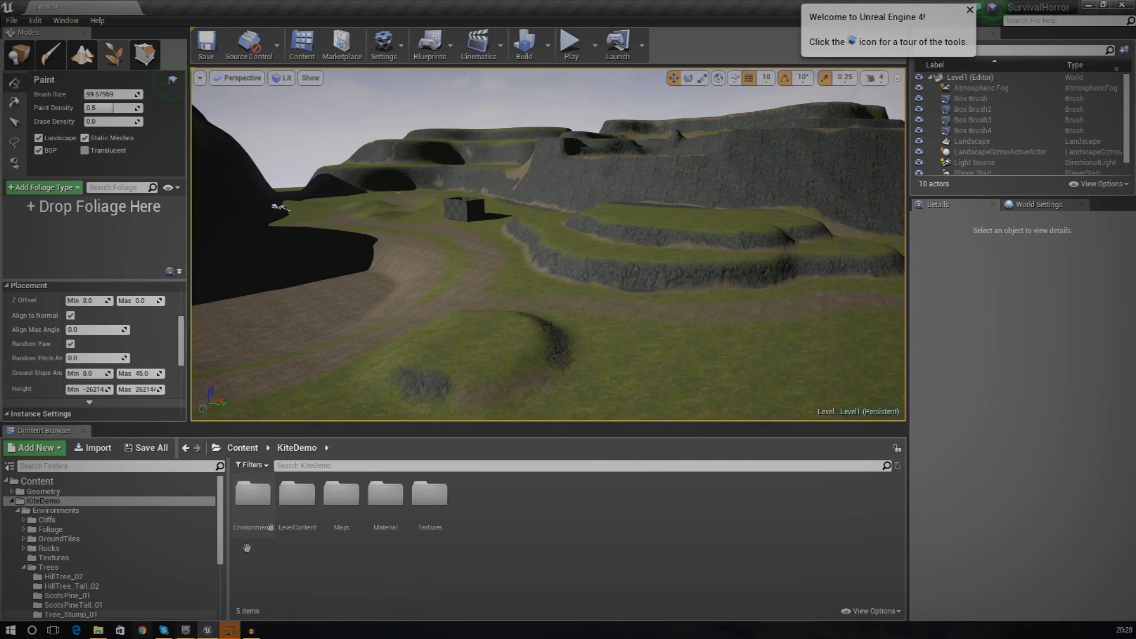
Activate Foliage mode and look over the terrain around the box building
{"action": "right_click_drag", "start_coordinate": [631, 311], "coordinate": [632, 310]}
{"action": "right_click_drag", "start_coordinate": [230, 225], "coordinate": [231, 225]}
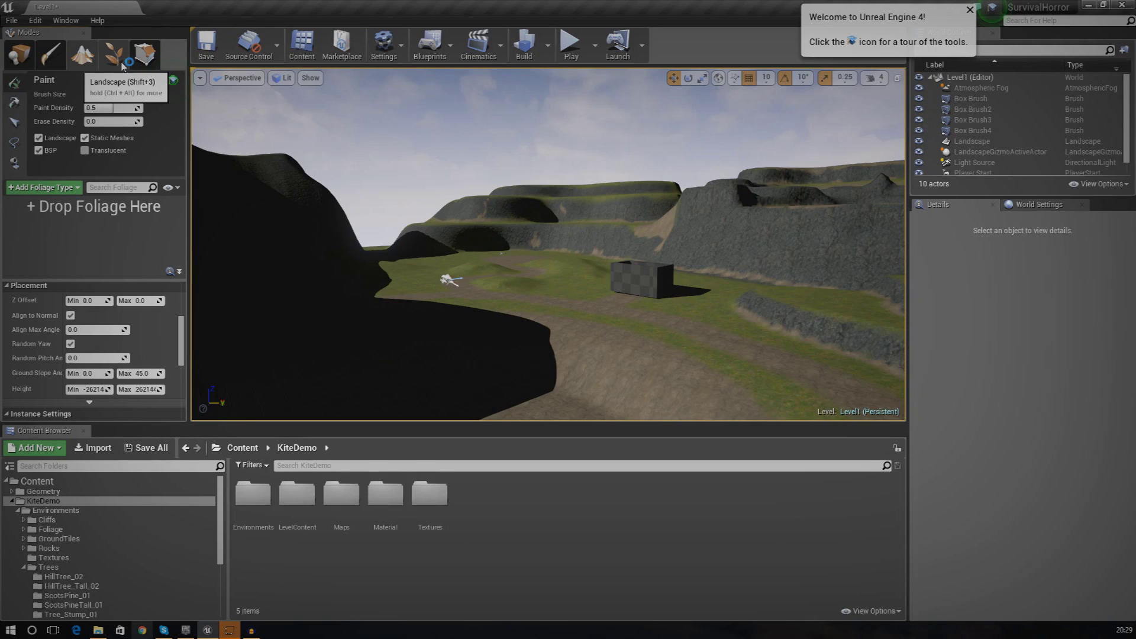
{"action": "left_click", "coordinate": [115, 65]}
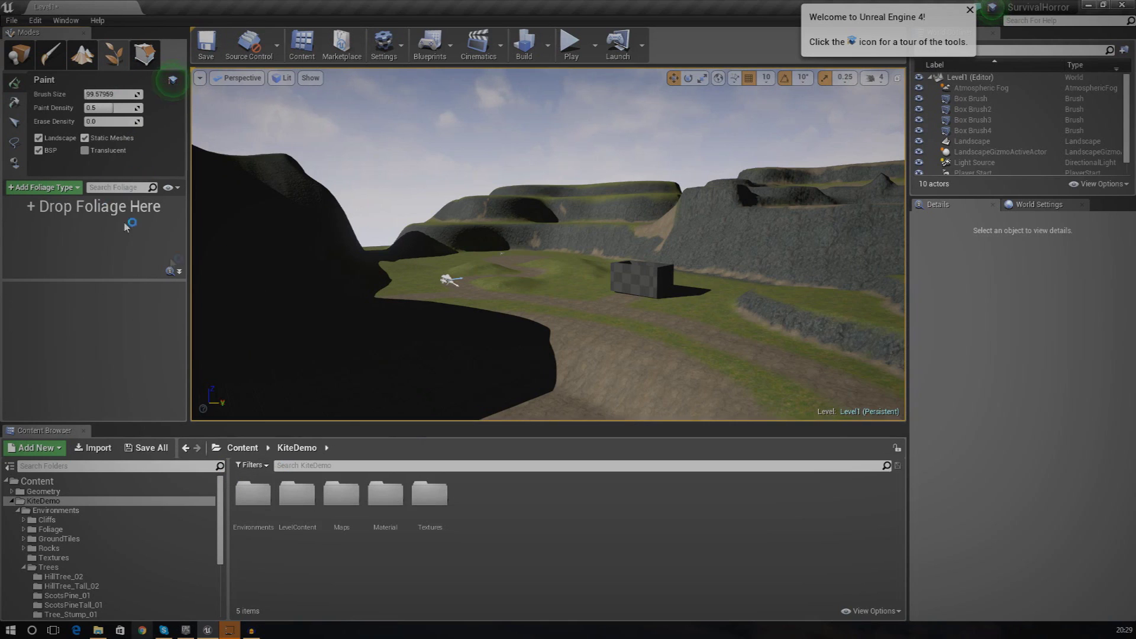
{"action": "right_click_drag", "start_coordinate": [573, 310], "coordinate": [663, 281]}
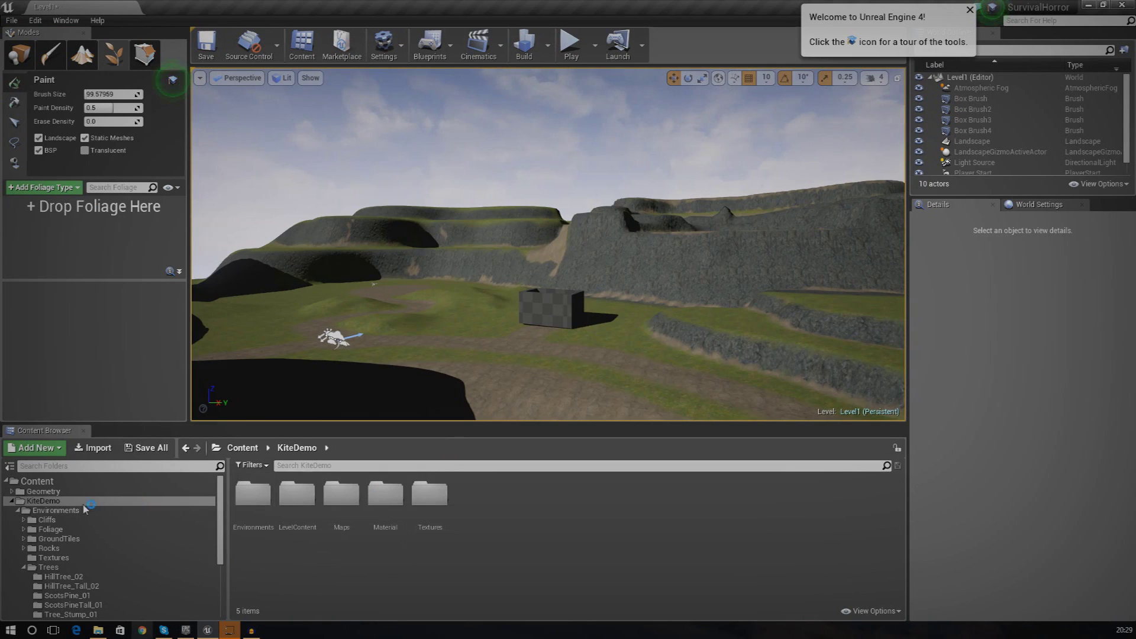
Add the ScotsPineTall_01 mesh from KiteDemo/Environments/Trees/ScotsPineTall_01 as a foliage type
{"action": "left_click", "coordinate": [13, 502]}
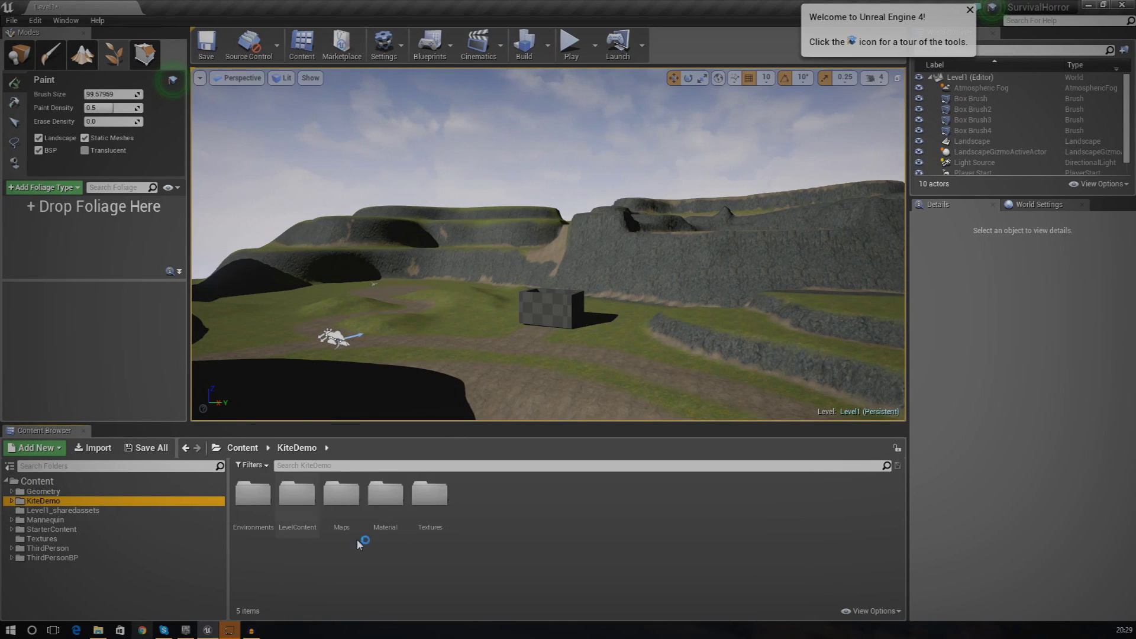
{"action": "double_click", "coordinate": [254, 496]}
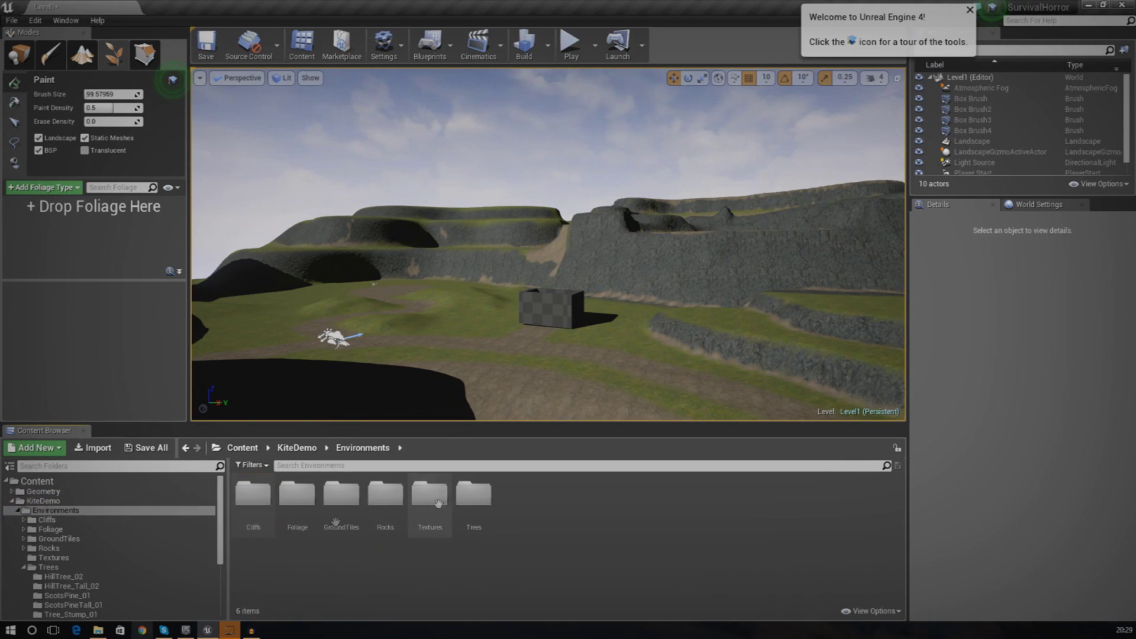
{"action": "double_click", "coordinate": [473, 503]}
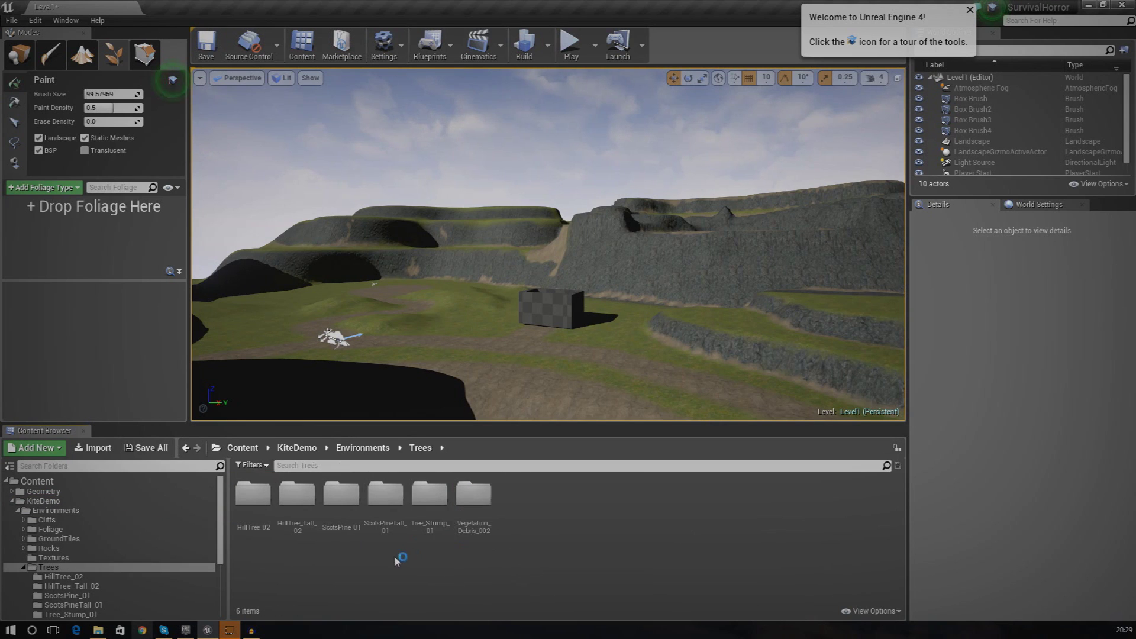
{"action": "double_click", "coordinate": [384, 514]}
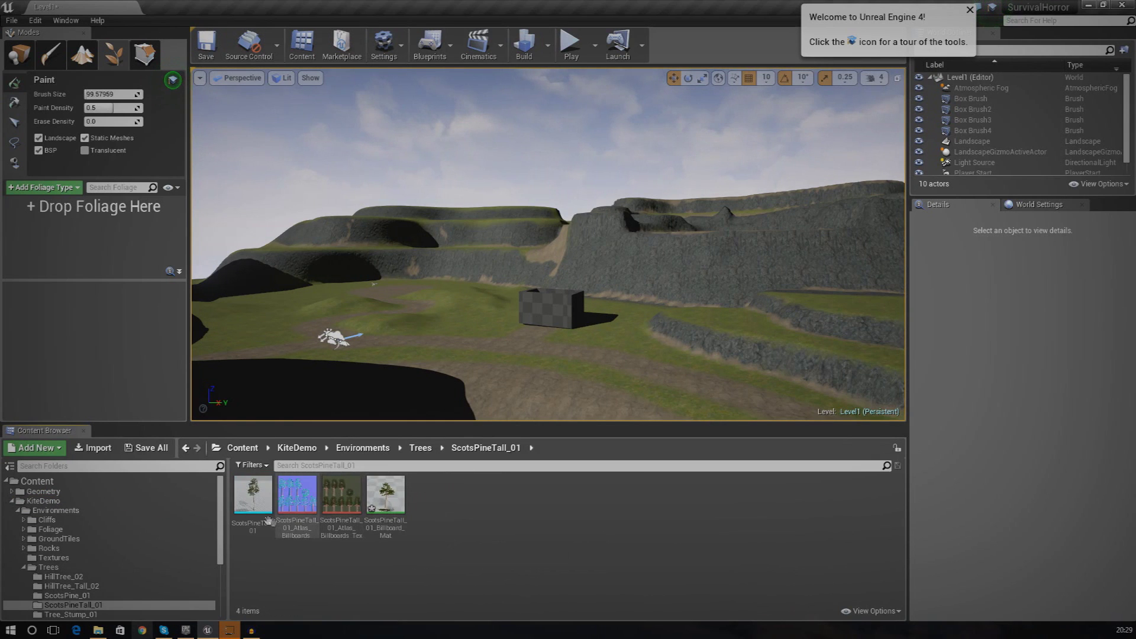
{"action": "left_click_drag", "start_coordinate": [268, 511], "coordinate": [130, 272]}
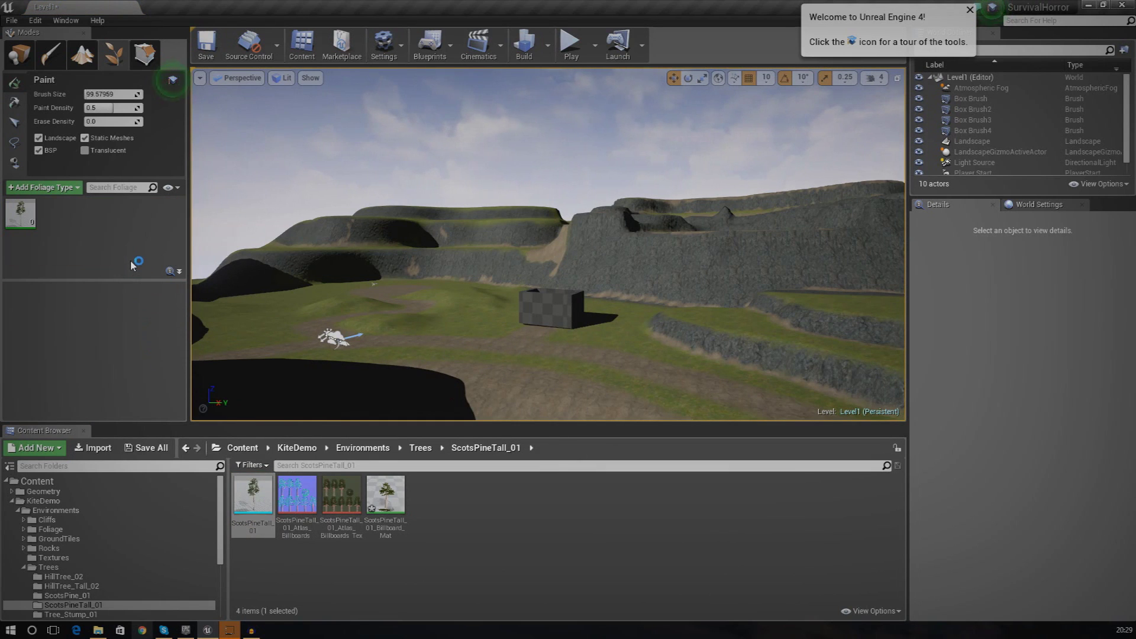
Paint a dense forest of ScotsPineTall_01 trees on the grass between the dirt path and the dark hill
{"action": "right_click_drag", "start_coordinate": [594, 311], "coordinate": [545, 322]}
{"action": "key", "text": "w"}
{"action": "mouse_move", "coordinate": [581, 318]}
{"action": "right_mouse_down"}
{"action": "mouse_move", "coordinate": [550, 379]}
{"action": "mouse_move", "coordinate": [533, 343]}
{"action": "mouse_move", "coordinate": [581, 318]}
{"action": "right_mouse_up"}
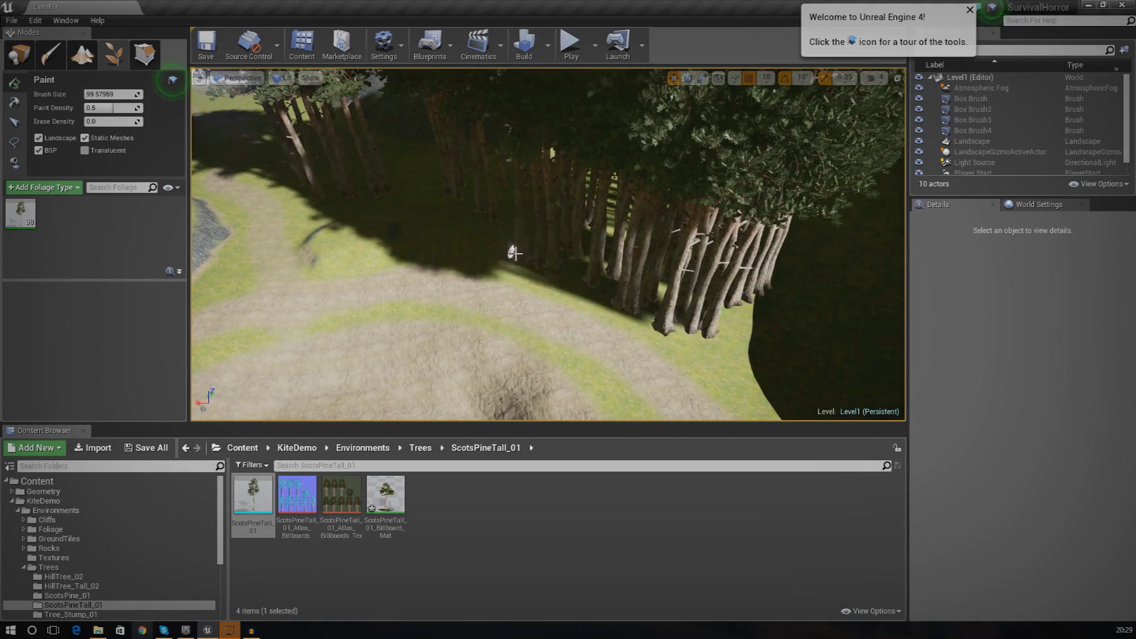
{"action": "mouse_move", "coordinate": [538, 229]}
{"action": "right_mouse_down"}
{"action": "mouse_move", "coordinate": [502, 219]}
{"action": "mouse_move", "coordinate": [538, 243]}
{"action": "mouse_move", "coordinate": [651, 207]}
{"action": "mouse_move", "coordinate": [537, 229]}
{"action": "right_mouse_up"}
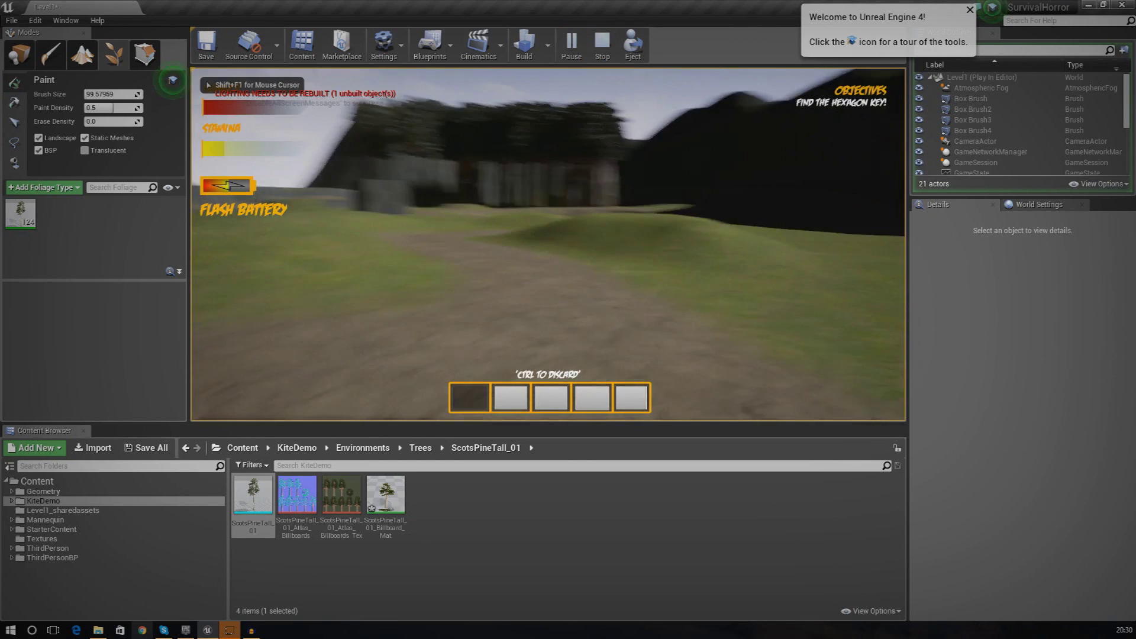
Play the level, run to and through the painted pine forest to inspect it, and stop the play session
{"action": "key", "text": "shift+w"}
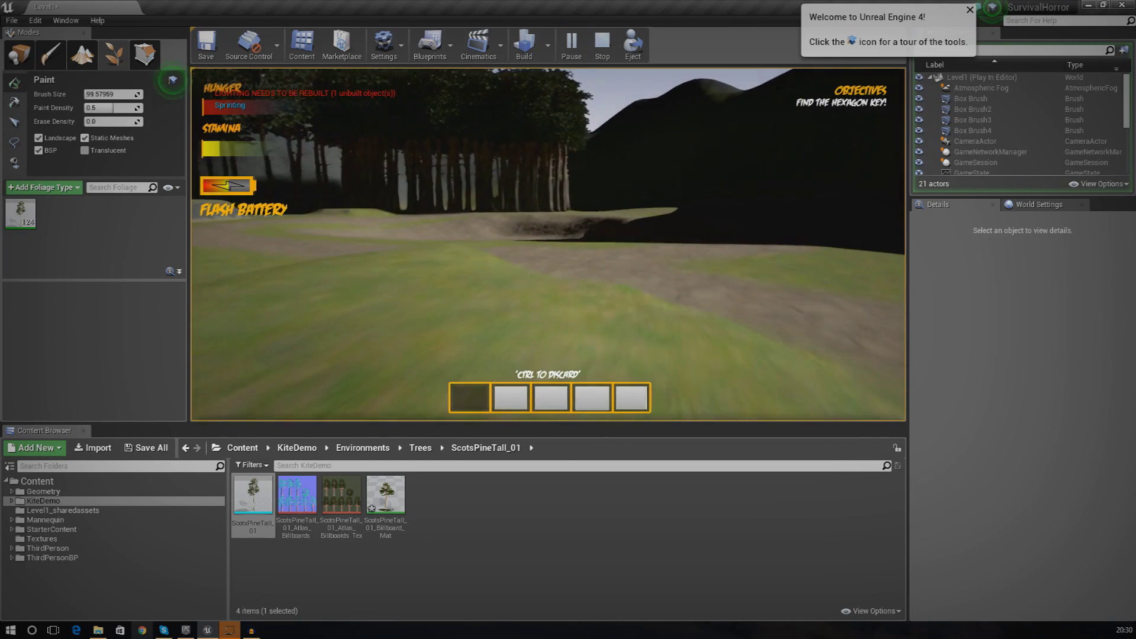
{"action": "key", "text": "shift+w"}
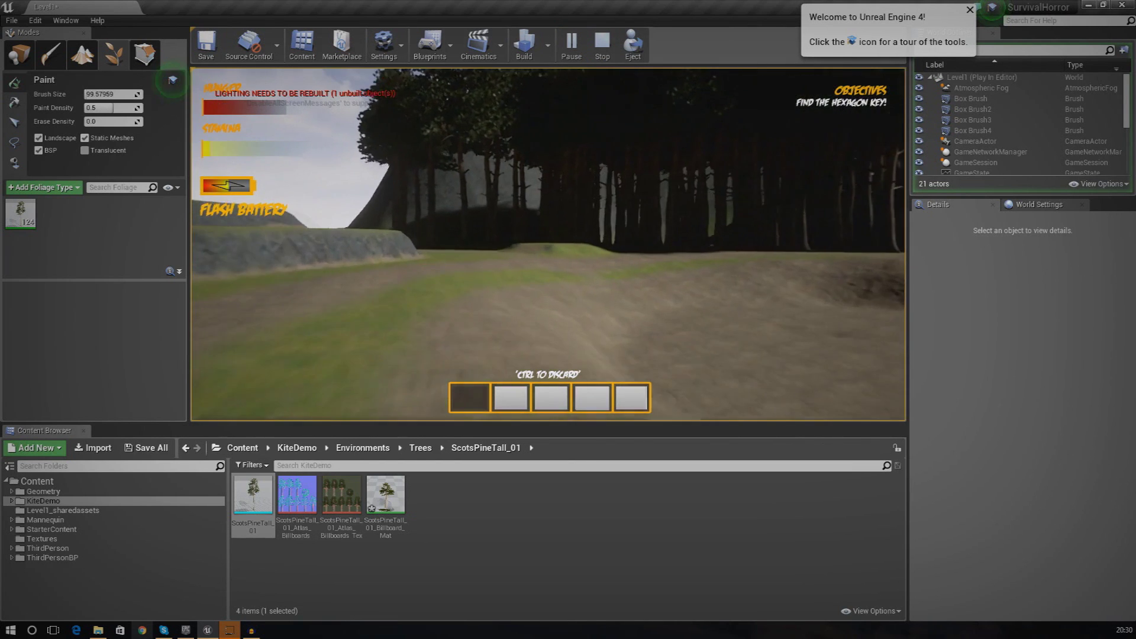
{"action": "key", "text": "w"}
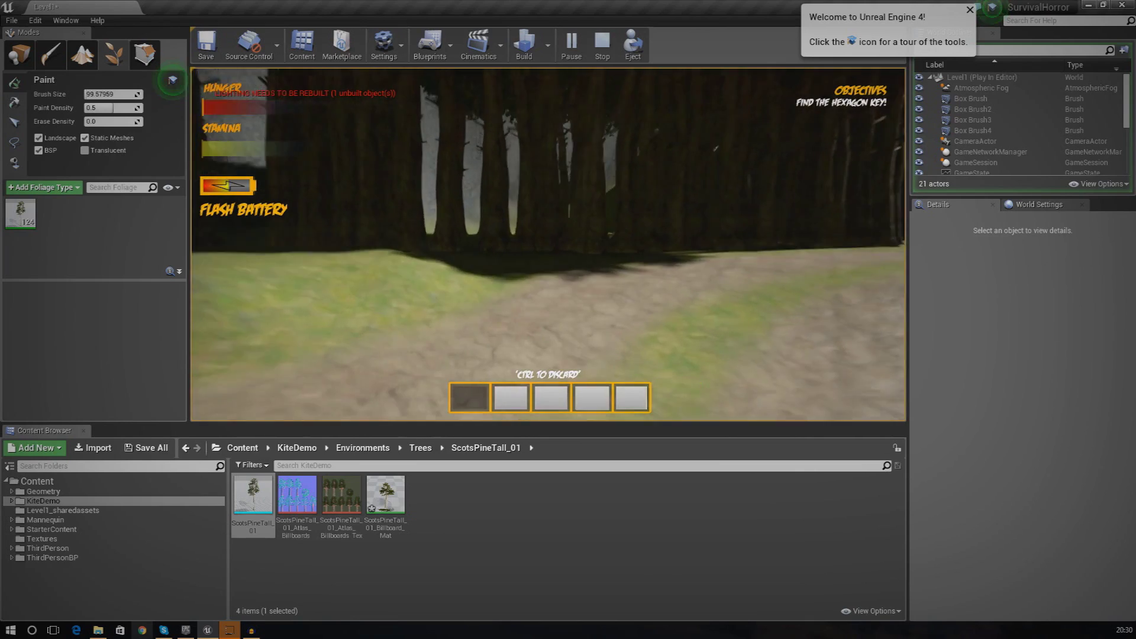
{"action": "key", "text": "w"}
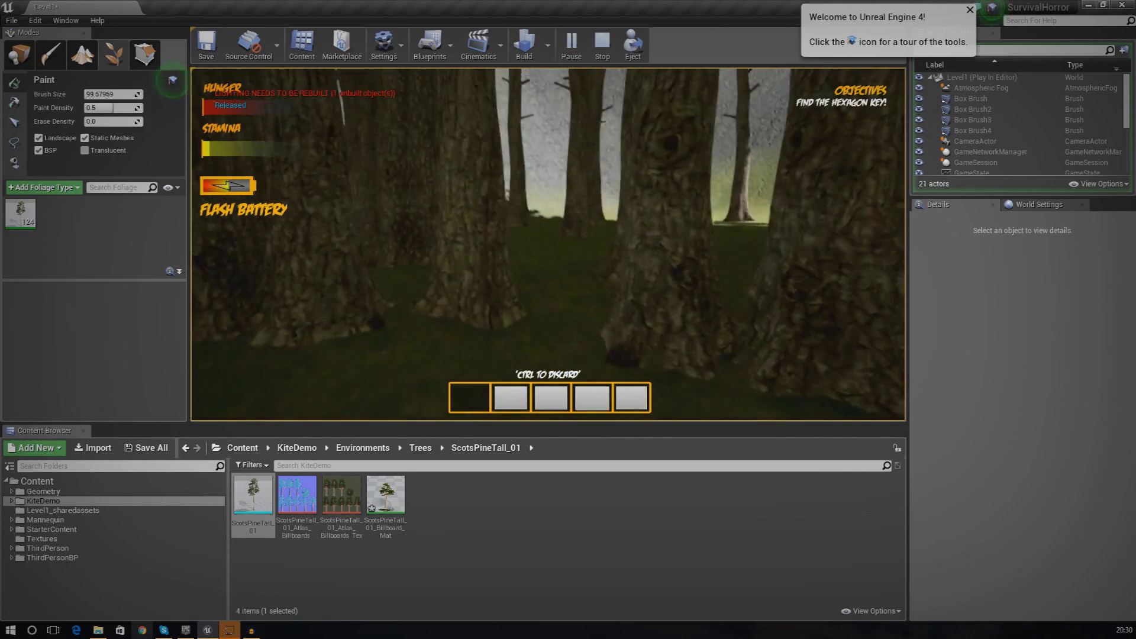
{"action": "key", "text": "w"}
{"action": "key", "text": "shift+w"}
{"action": "key", "text": "w"}
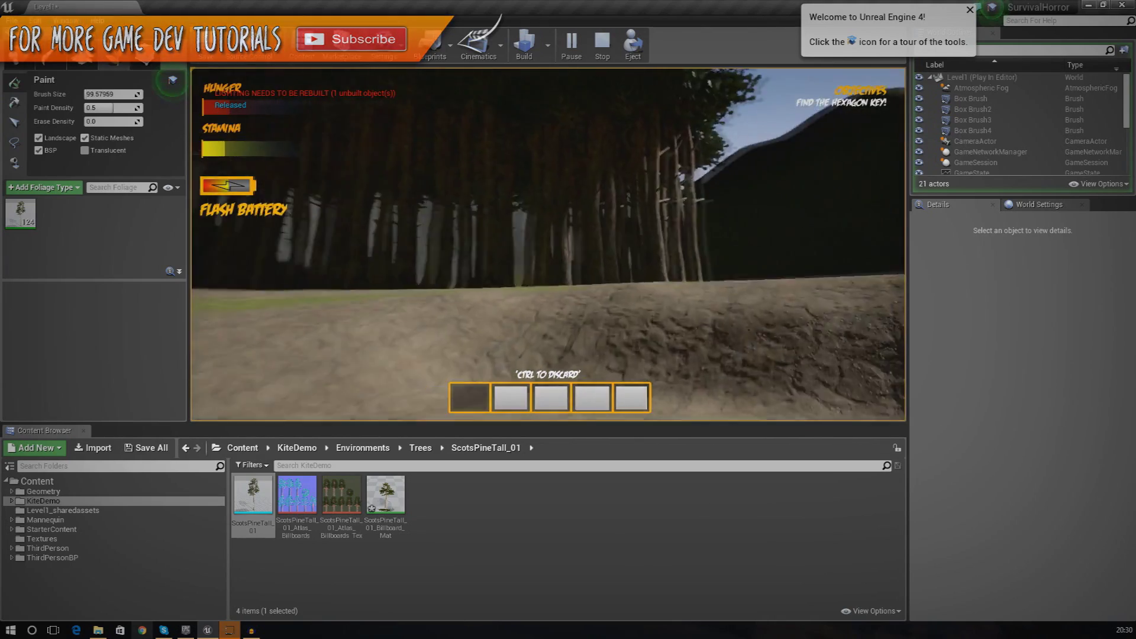
{"action": "key", "text": "shift+w"}
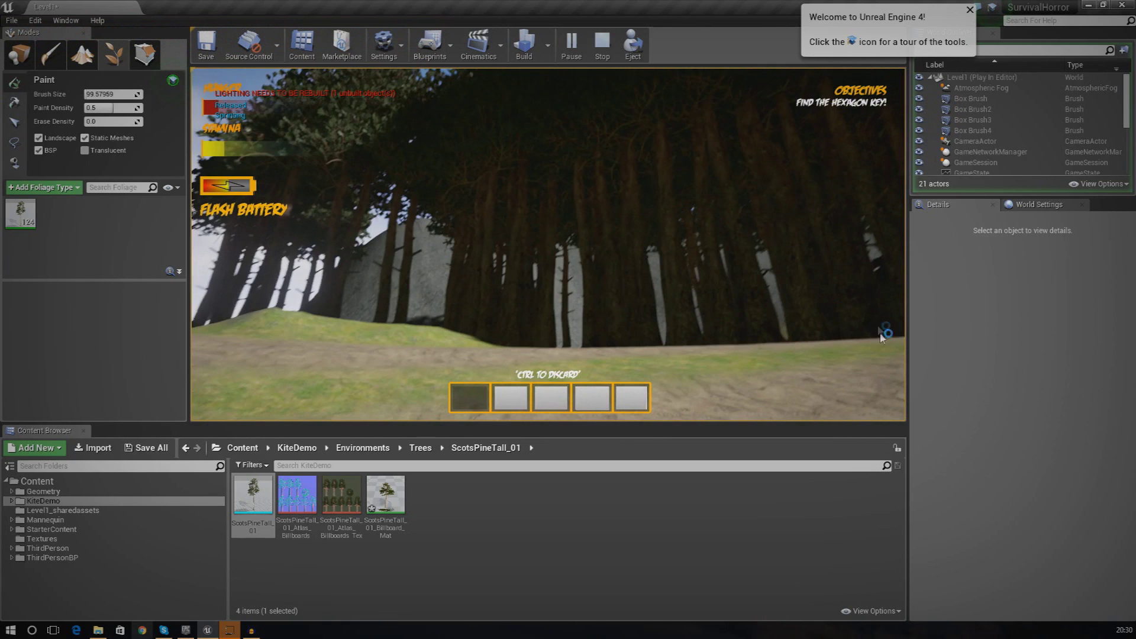
{"action": "key", "text": "Escape"}
Undo the foliage painting and leave the foliage type unsaved
{"action": "mouse_move", "coordinate": [456, 306]}
{"action": "right_mouse_down"}
{"action": "mouse_move", "coordinate": [532, 278]}
{"action": "mouse_move", "coordinate": [536, 267]}
{"action": "mouse_move", "coordinate": [457, 305]}
{"action": "right_mouse_up"}
{"action": "key", "text": "ctrl+z"}
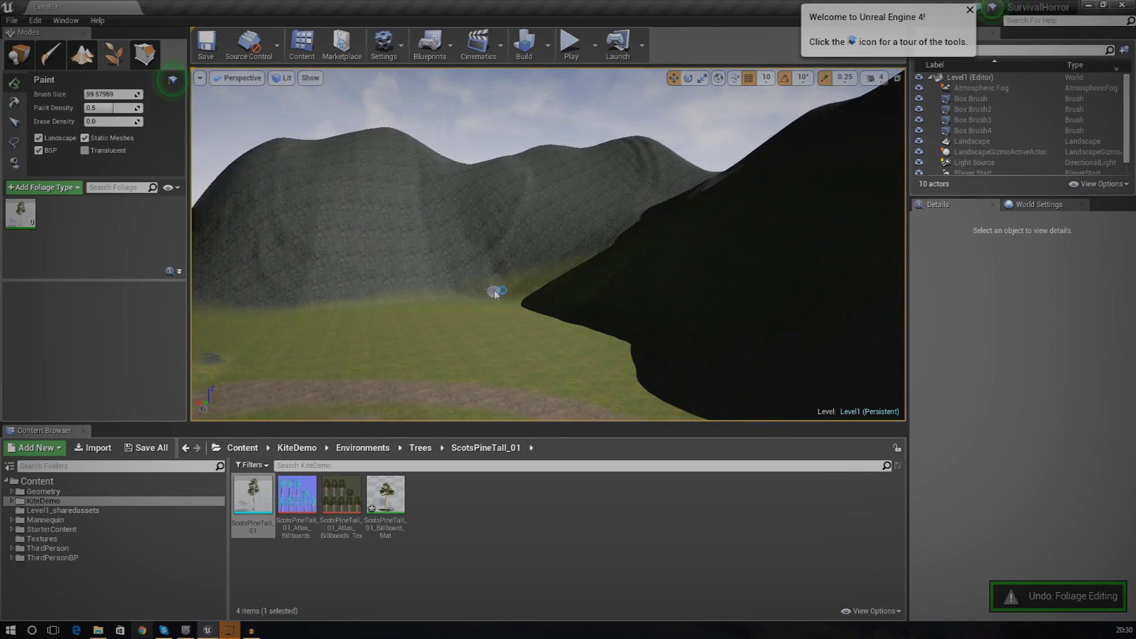
{"action": "left_click", "coordinate": [32, 223]}
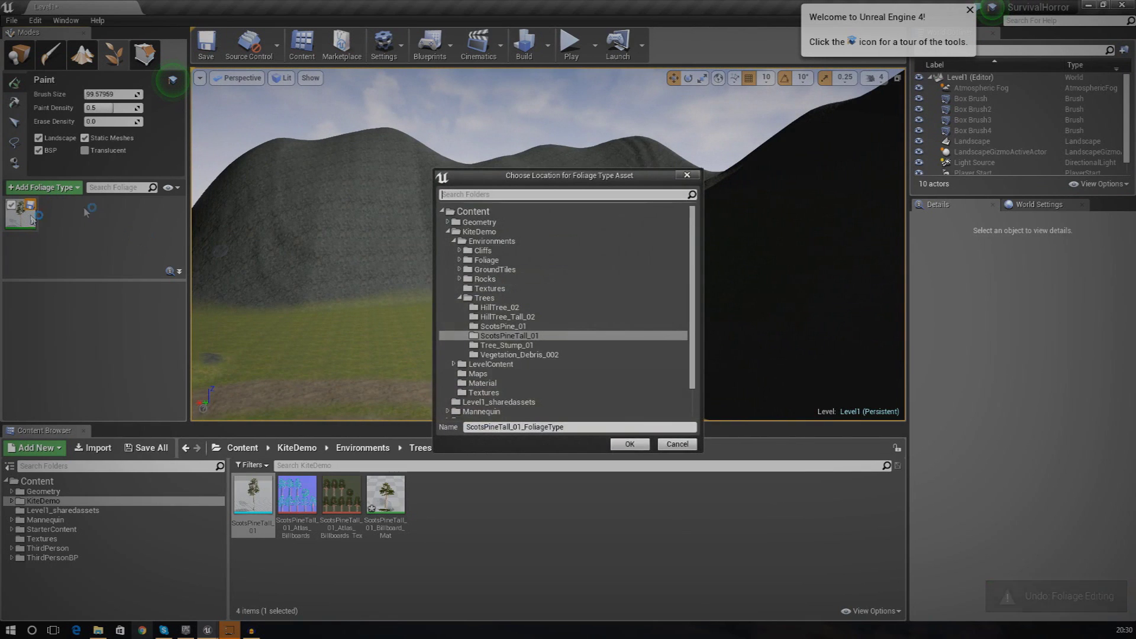
{"action": "left_click", "coordinate": [668, 446]}
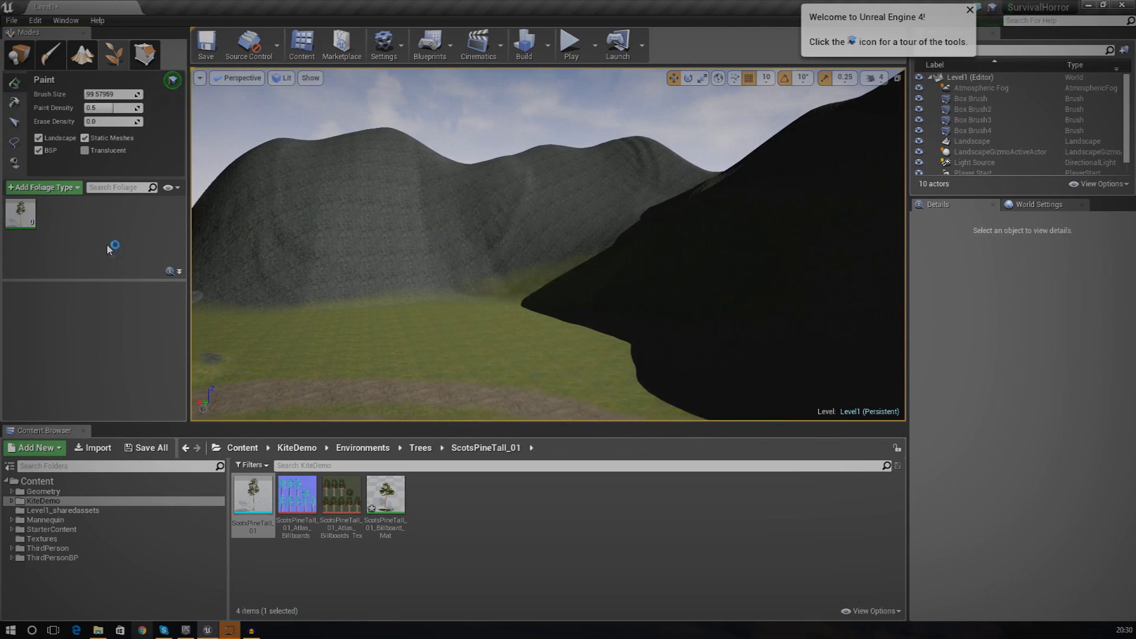
Set the ScotsPineTall_01 foliage density to 35, try it on the grass beside the dirt path, and undo the painted trees
{"action": "left_click", "coordinate": [18, 230]}
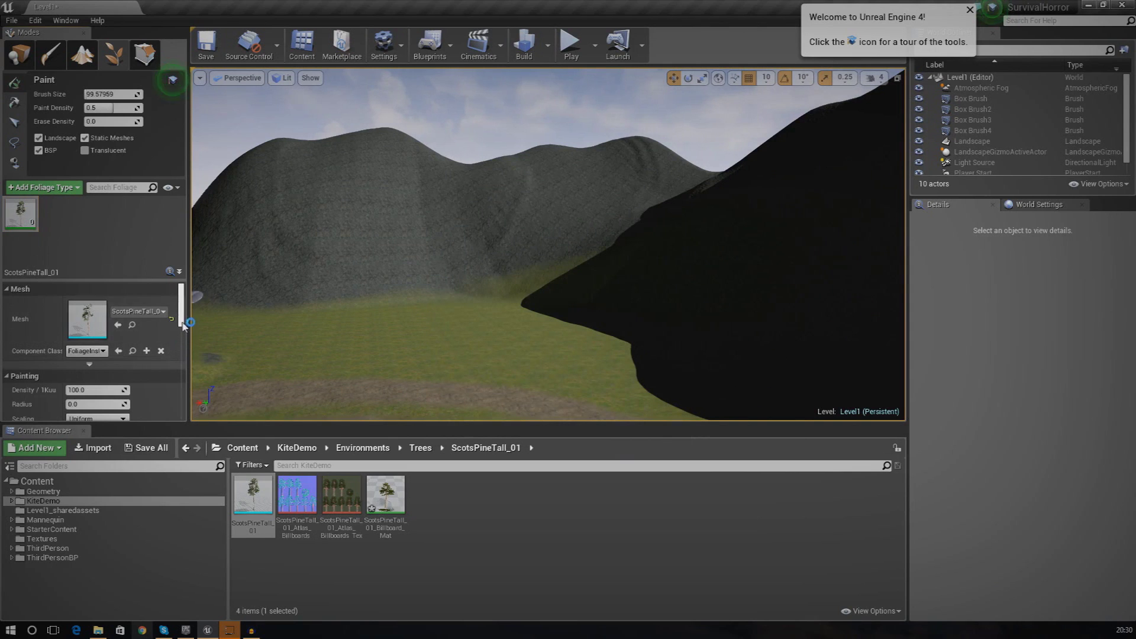
{"action": "scroll", "coordinate": [99, 315], "scroll_direction": "down", "scroll_amount": 3}
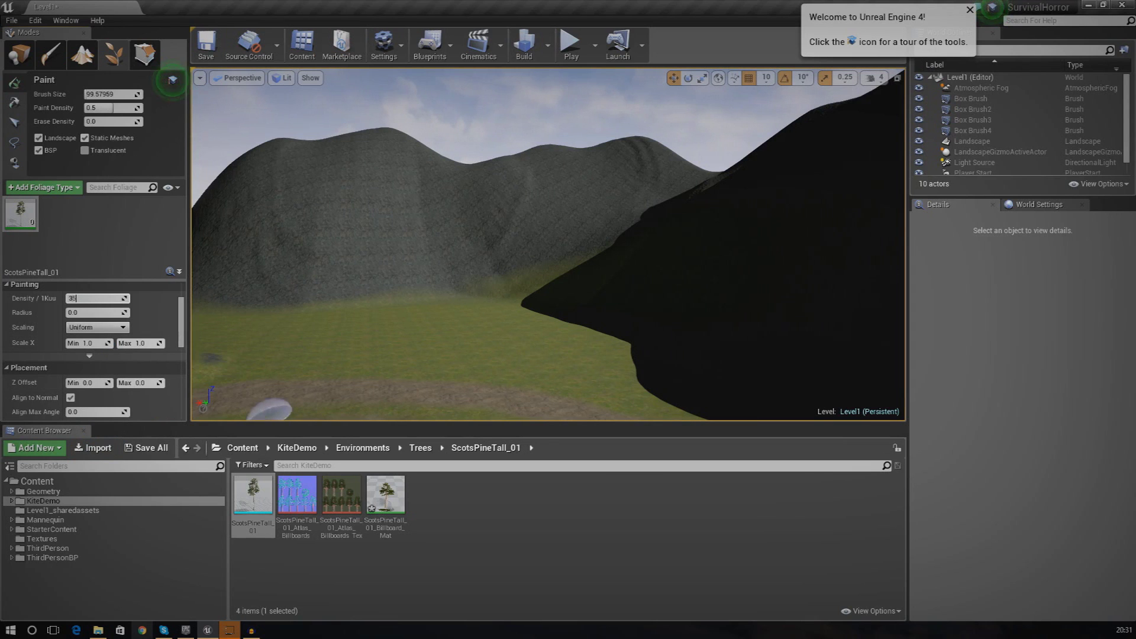
{"action": "right_click_drag", "start_coordinate": [403, 259], "coordinate": [359, 320]}
{"action": "mouse_move", "coordinate": [482, 167]}
{"action": "left_mouse_down"}
{"action": "mouse_move", "coordinate": [527, 182]}
{"action": "mouse_move", "coordinate": [651, 172]}
{"action": "left_mouse_up"}
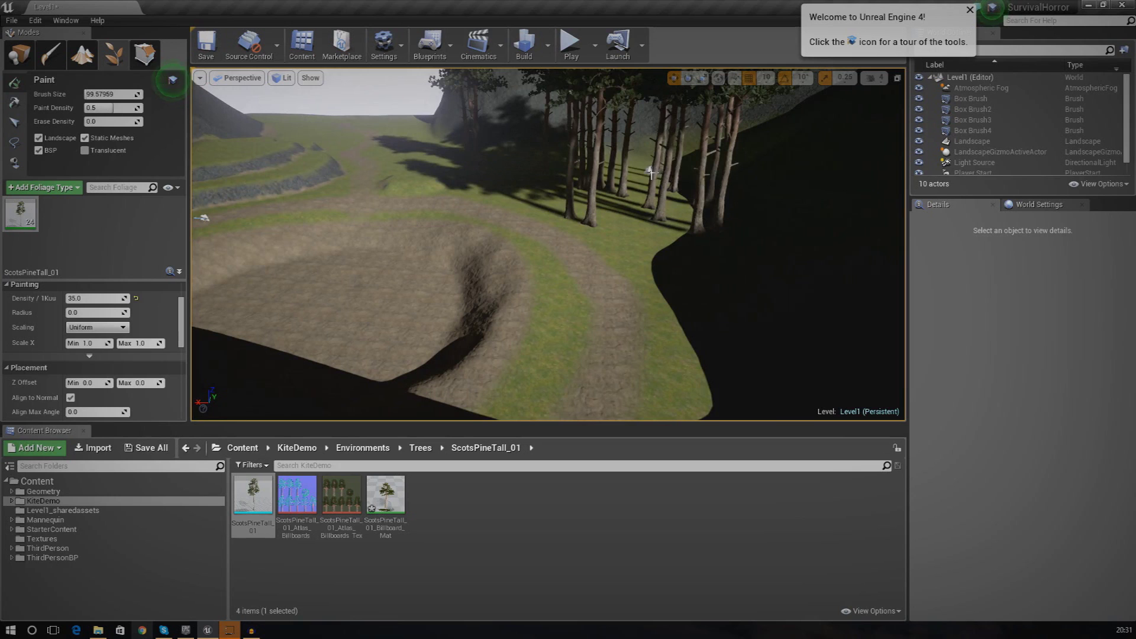
{"action": "key", "text": "ctrl+z"}
Set the pine foliage density to 20 and enlarge the paint brush size to about 703
{"action": "type", "text": "20"}
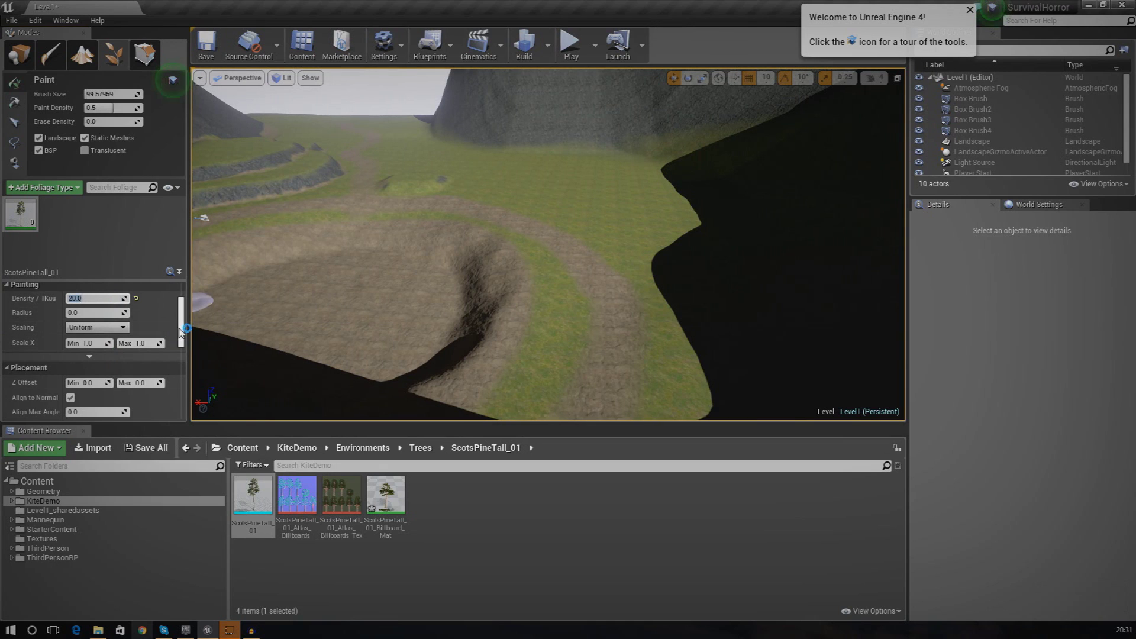
{"action": "mouse_move", "coordinate": [181, 331]}
{"action": "left_mouse_down"}
{"action": "mouse_move", "coordinate": [182, 310]}
{"action": "mouse_move", "coordinate": [181, 333]}
{"action": "left_mouse_up"}
{"action": "left_click", "coordinate": [97, 107]}
{"action": "left_click_drag", "start_coordinate": [89, 94], "coordinate": [98, 94]}
Try painting pines across the grass between the dirt path and the hill, inspect the spacing, and undo the painting
{"action": "mouse_move", "coordinate": [529, 177]}
{"action": "right_mouse_down"}
{"action": "mouse_move", "coordinate": [378, 278]}
{"action": "mouse_move", "coordinate": [545, 197]}
{"action": "right_mouse_up"}
{"action": "mouse_move", "coordinate": [591, 173]}
{"action": "left_mouse_down"}
{"action": "mouse_move", "coordinate": [704, 247]}
{"action": "mouse_move", "coordinate": [680, 248]}
{"action": "left_mouse_up"}
{"action": "key", "text": "w"}
{"action": "mouse_move", "coordinate": [595, 278]}
{"action": "right_mouse_down"}
{"action": "mouse_move", "coordinate": [576, 207]}
{"action": "mouse_move", "coordinate": [622, 183]}
{"action": "mouse_move", "coordinate": [698, 207]}
{"action": "mouse_move", "coordinate": [764, 184]}
{"action": "mouse_move", "coordinate": [840, 207]}
{"action": "mouse_move", "coordinate": [876, 201]}
{"action": "mouse_move", "coordinate": [793, 190]}
{"action": "right_mouse_up"}
{"action": "key", "text": "w"}
{"action": "key", "text": "w"}
{"action": "right_click_drag", "start_coordinate": [627, 253], "coordinate": [581, 308]}
{"action": "key", "text": "ctrl+z"}
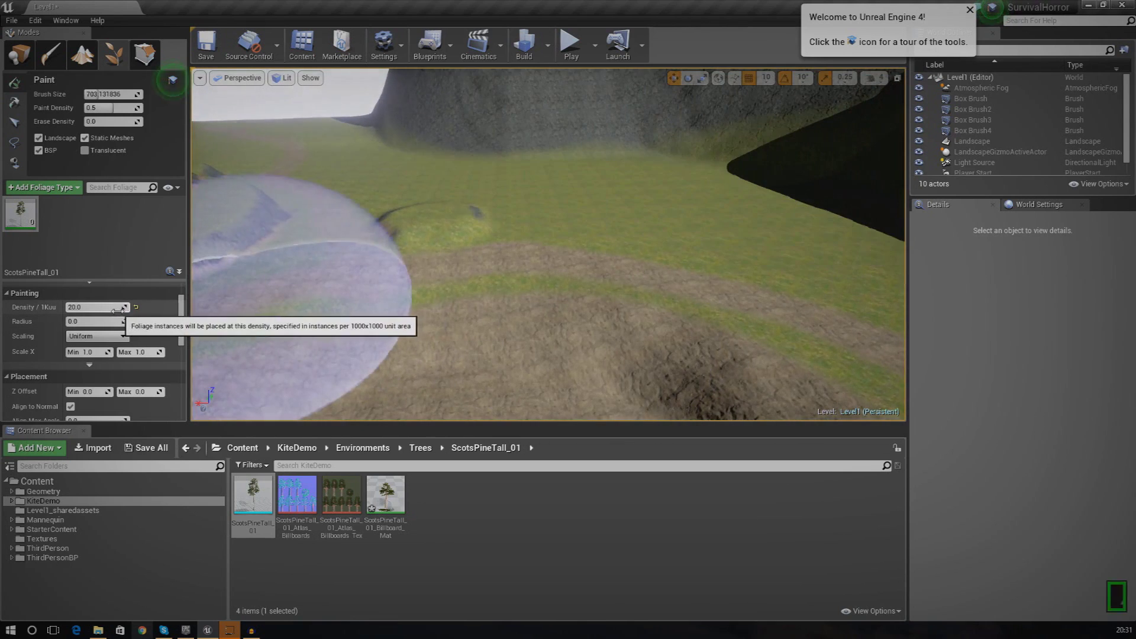
Set the pine foliage density to 10 and the Scale X range to a minimum of 0.4 and a maximum of 0.7
{"action": "left_click", "coordinate": [108, 309]}
{"action": "type", "text": "1"}
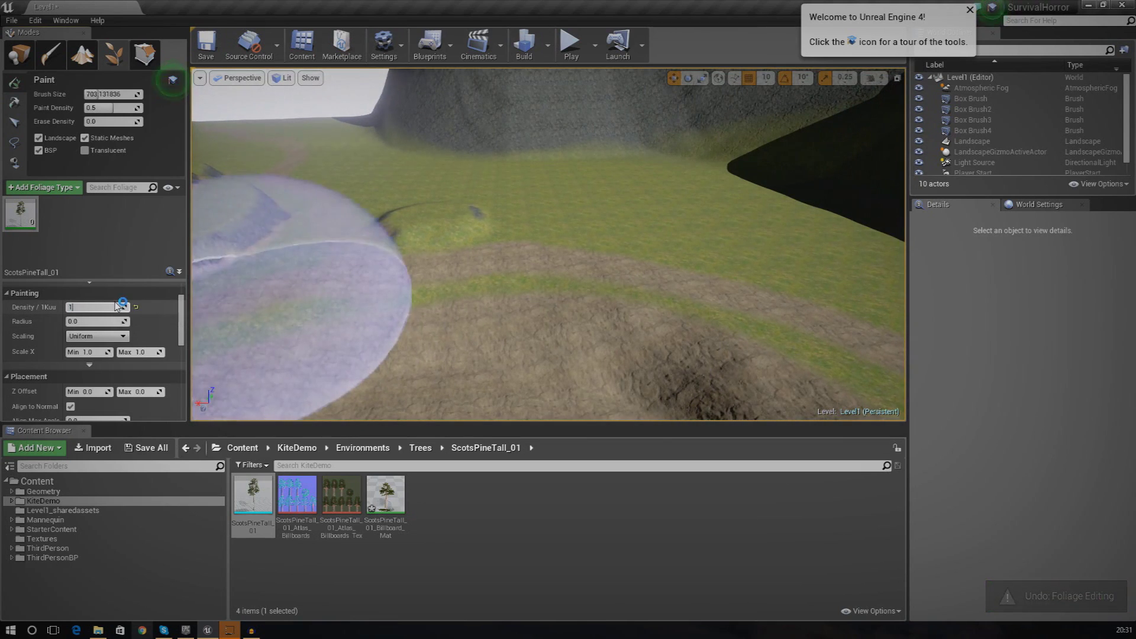
{"action": "scroll", "coordinate": [104, 331], "scroll_direction": "down", "scroll_amount": 6}
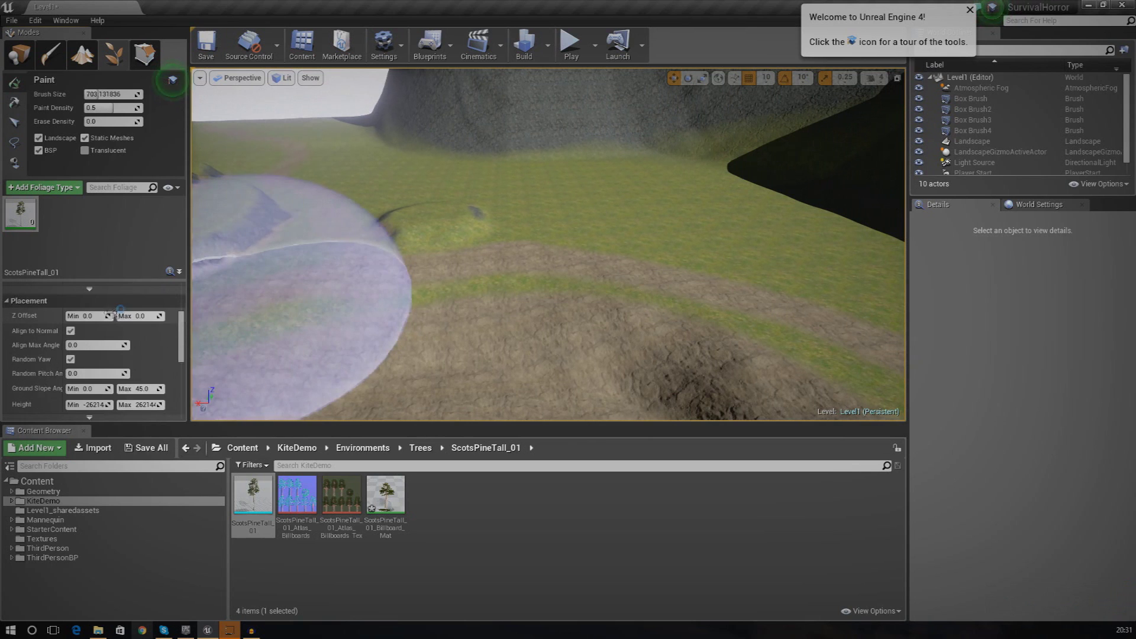
{"action": "scroll", "coordinate": [102, 349], "scroll_direction": "down", "scroll_amount": 2}
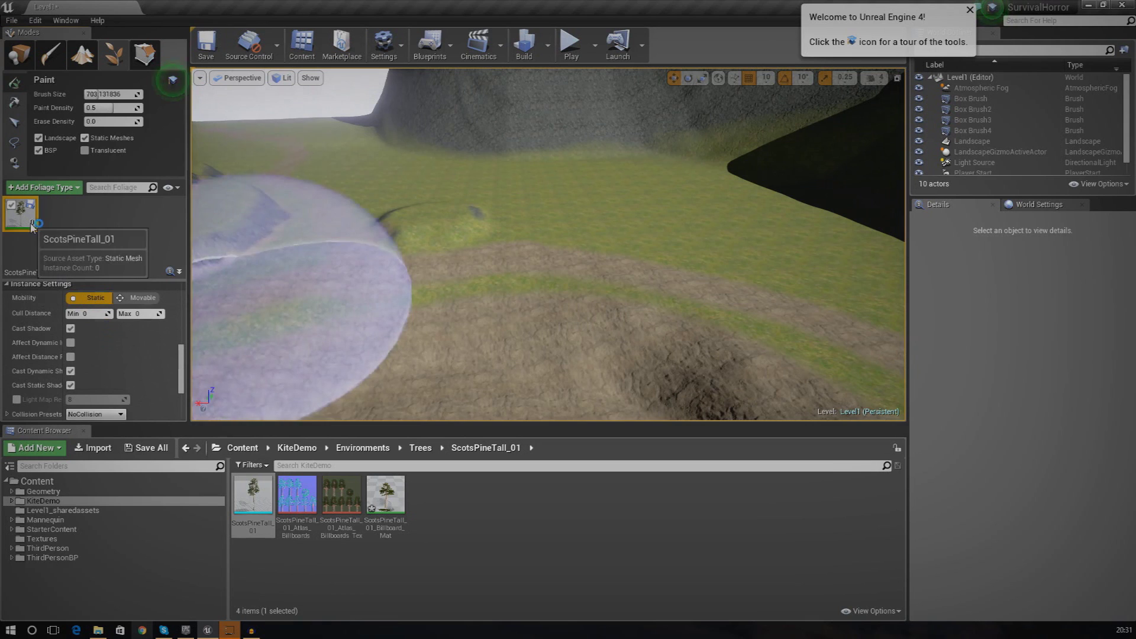
{"action": "left_click_drag", "start_coordinate": [180, 387], "coordinate": [185, 339]}
{"action": "left_click", "coordinate": [109, 294]}
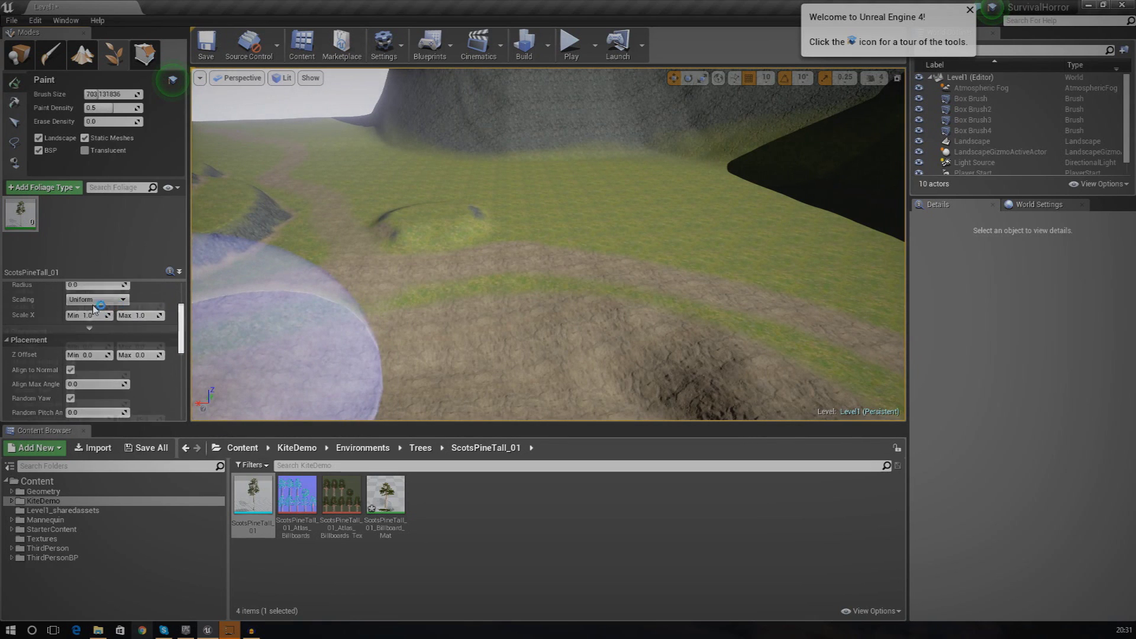
{"action": "left_click_drag", "start_coordinate": [183, 319], "coordinate": [184, 306]}
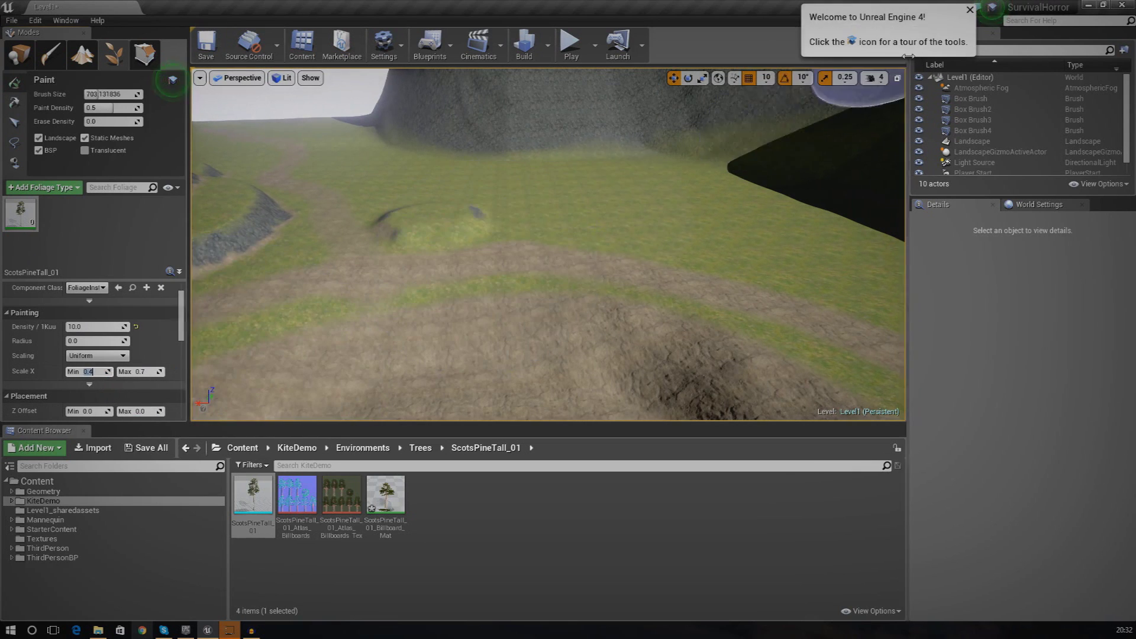
Paint a group of the smaller pines on the grass between the dirt path and the rocky hill, and inspect it
{"action": "left_click_drag", "start_coordinate": [581, 192], "coordinate": [747, 225]}
{"action": "key", "text": "w"}
{"action": "mouse_move", "coordinate": [698, 311]}
{"action": "right_mouse_down"}
{"action": "mouse_move", "coordinate": [733, 266]}
{"action": "mouse_move", "coordinate": [740, 231]}
{"action": "mouse_move", "coordinate": [710, 225]}
{"action": "mouse_move", "coordinate": [704, 237]}
{"action": "mouse_move", "coordinate": [651, 219]}
{"action": "mouse_move", "coordinate": [609, 243]}
{"action": "mouse_move", "coordinate": [787, 249]}
{"action": "right_mouse_up"}
{"action": "key", "text": "s"}
{"action": "key", "text": "w"}
{"action": "key", "text": "w"}
{"action": "mouse_move", "coordinate": [686, 275]}
{"action": "right_mouse_down"}
{"action": "mouse_move", "coordinate": [621, 273]}
{"action": "mouse_move", "coordinate": [680, 275]}
{"action": "mouse_move", "coordinate": [651, 275]}
{"action": "right_mouse_up"}
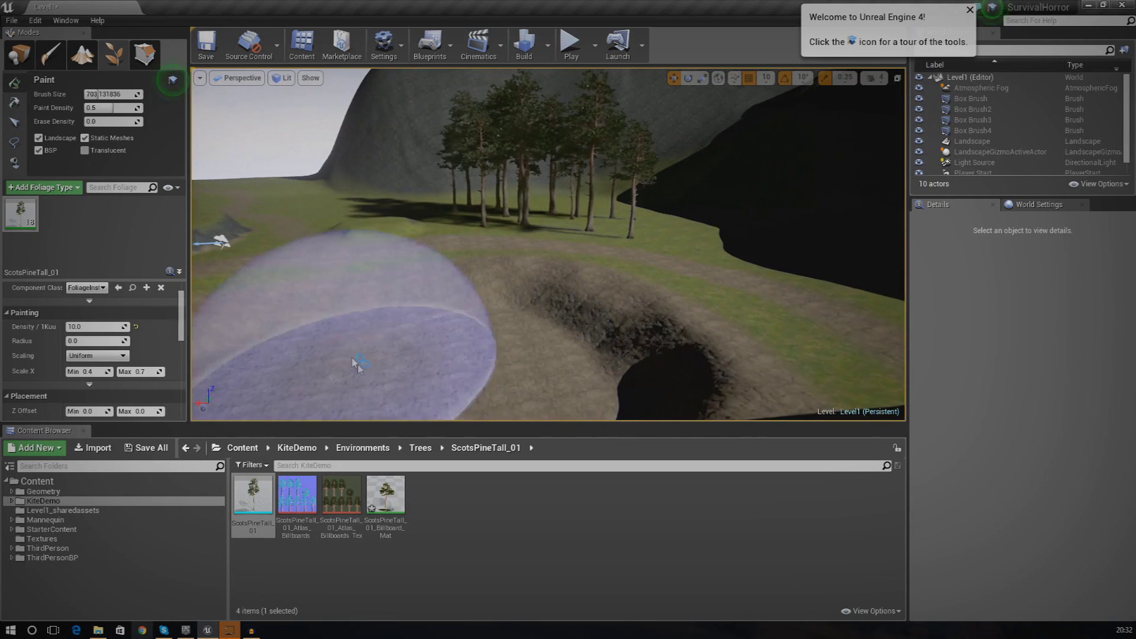
Extend the pine group along the grass and onto the edge of the dark shadowed slope
{"action": "mouse_move", "coordinate": [186, 329]}
{"action": "left_mouse_down"}
{"action": "mouse_move", "coordinate": [195, 388]}
{"action": "mouse_move", "coordinate": [192, 354]}
{"action": "left_mouse_up"}
{"action": "key", "text": "w"}
{"action": "right_click_drag", "start_coordinate": [225, 349], "coordinate": [243, 334]}
{"action": "key", "text": "s"}
{"action": "key", "text": "s"}
{"action": "right_click_drag", "start_coordinate": [509, 248], "coordinate": [563, 299]}
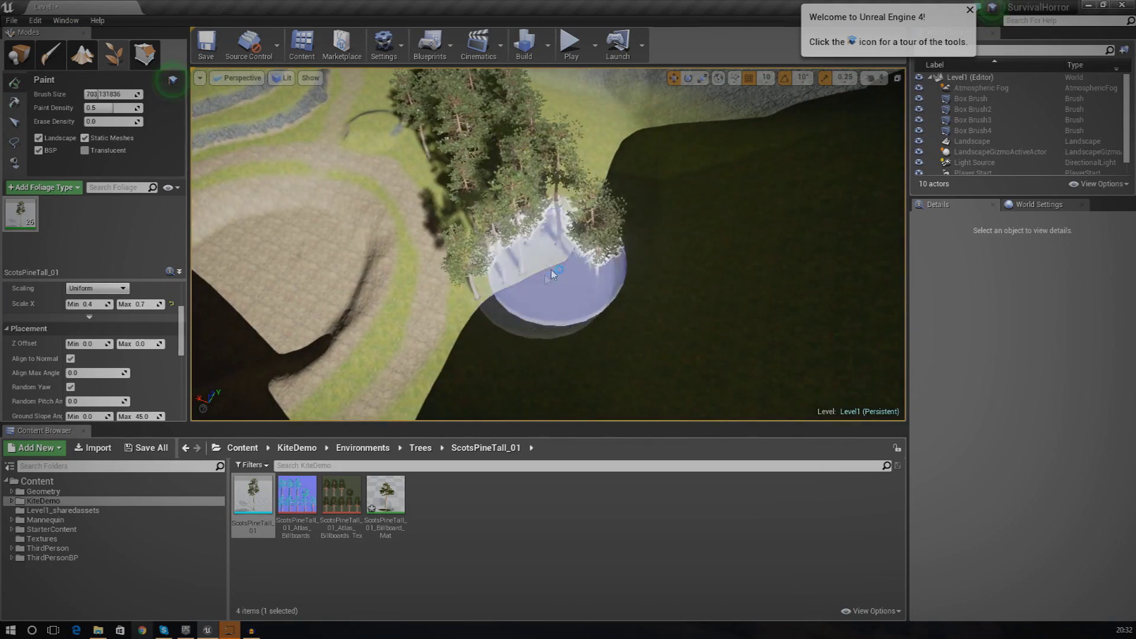
{"action": "right_click_drag", "start_coordinate": [668, 224], "coordinate": [580, 231]}
{"action": "left_click", "coordinate": [666, 223]}
{"action": "mouse_move", "coordinate": [597, 312]}
{"action": "right_mouse_down"}
{"action": "mouse_move", "coordinate": [521, 237]}
{"action": "mouse_move", "coordinate": [441, 99]}
{"action": "right_mouse_up"}
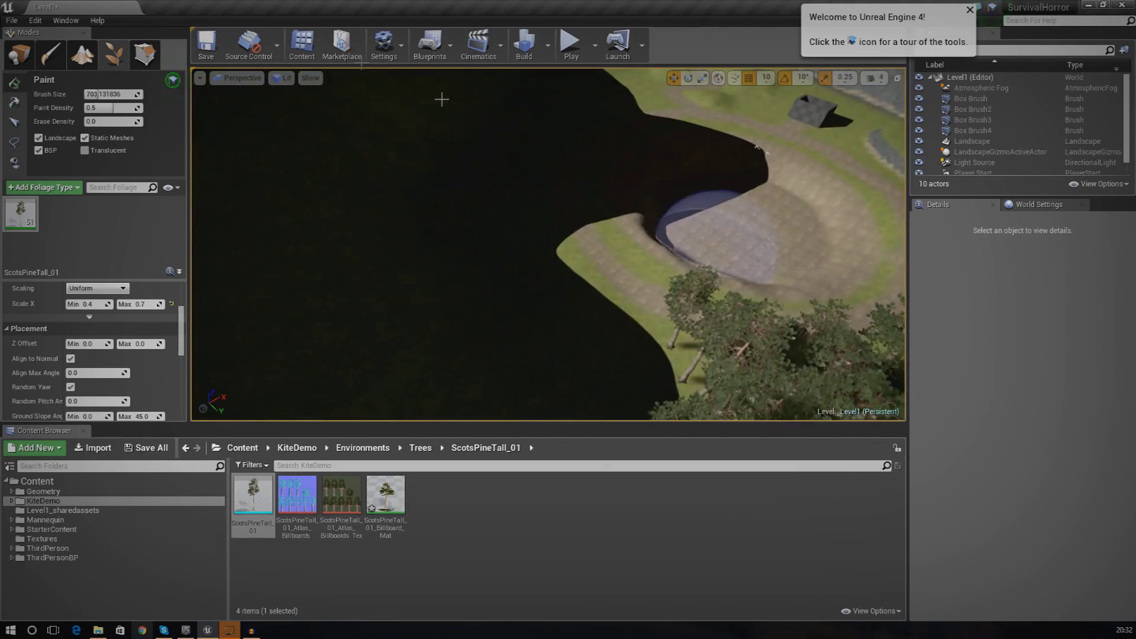
Switch the viewport to Unlit and paint more pines on the grassy slope outside the circular dirt path
{"action": "left_click", "coordinate": [281, 77]}
{"action": "left_click", "coordinate": [300, 112]}
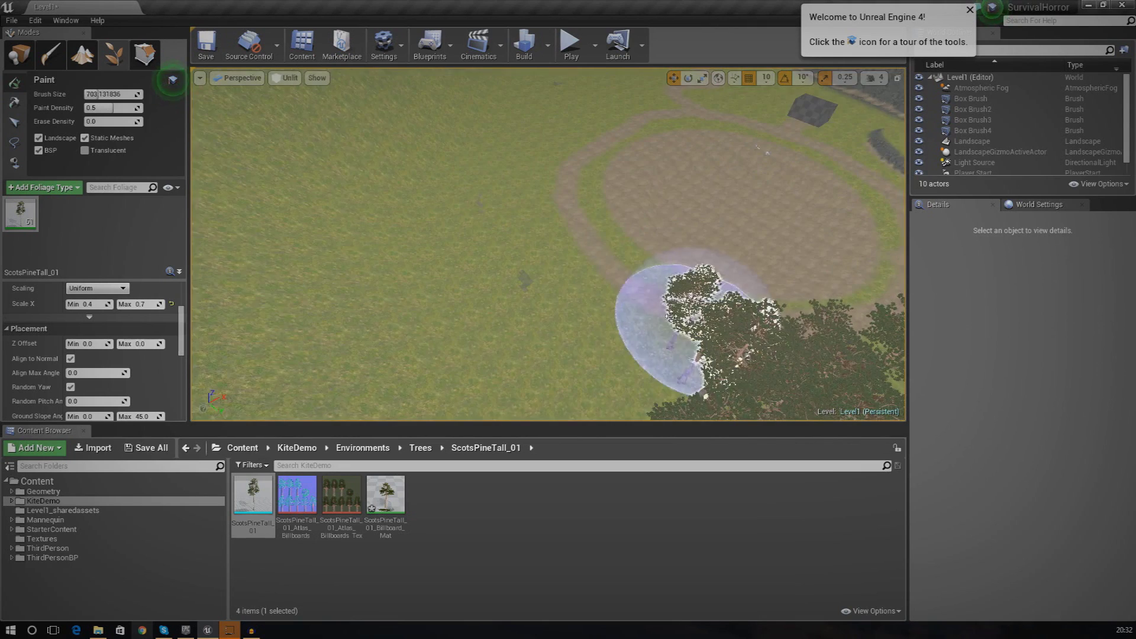
{"action": "right_click_drag", "start_coordinate": [674, 328], "coordinate": [716, 355]}
{"action": "mouse_move", "coordinate": [637, 354]}
{"action": "right_mouse_down"}
{"action": "mouse_move", "coordinate": [598, 266]}
{"action": "mouse_move", "coordinate": [537, 243]}
{"action": "right_mouse_up"}
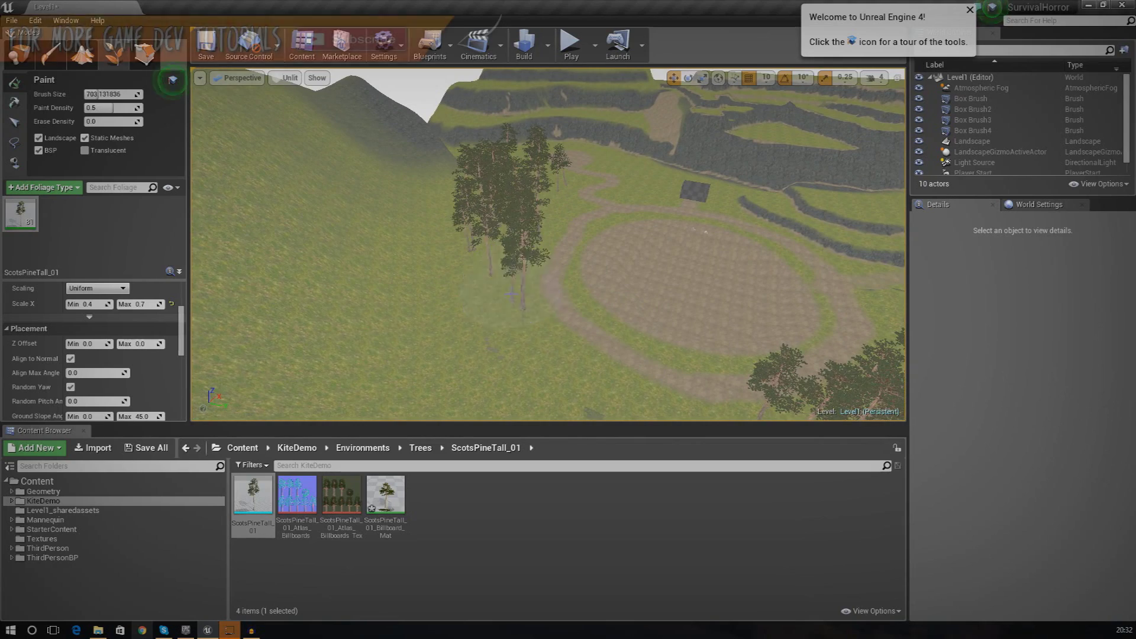
{"action": "mouse_move", "coordinate": [563, 376]}
{"action": "right_mouse_down"}
{"action": "mouse_move", "coordinate": [349, 331]}
{"action": "mouse_move", "coordinate": [402, 326]}
{"action": "mouse_move", "coordinate": [346, 317]}
{"action": "right_mouse_up"}
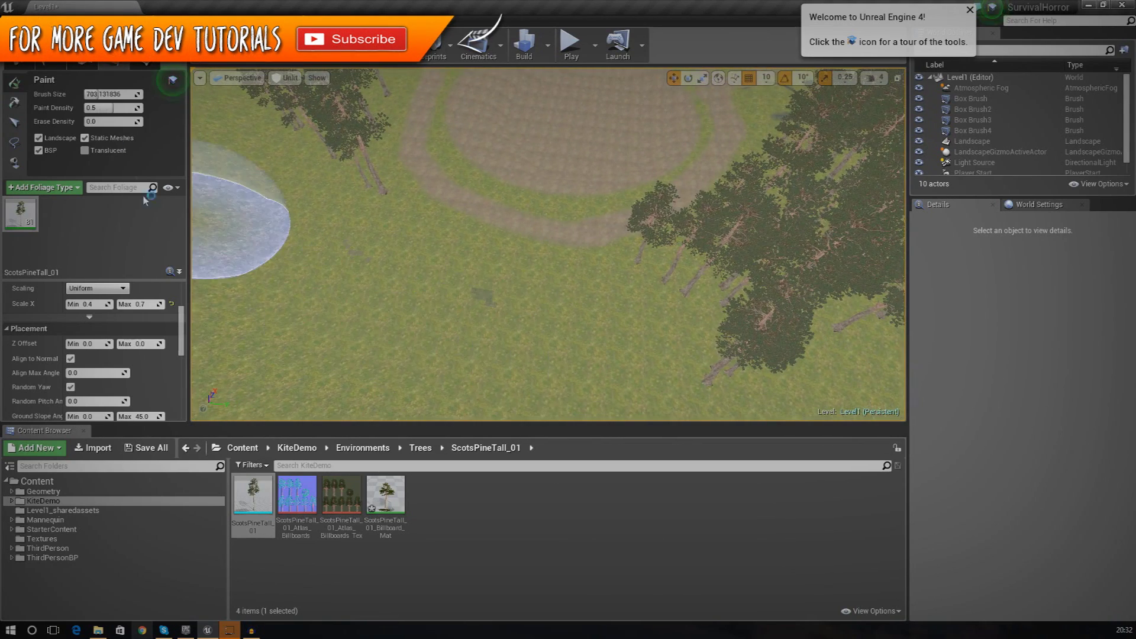
Reduce the brush size to about 543 and paint pines on the grass along the winding dirt path
{"action": "left_click_drag", "start_coordinate": [109, 94], "coordinate": [104, 94]}
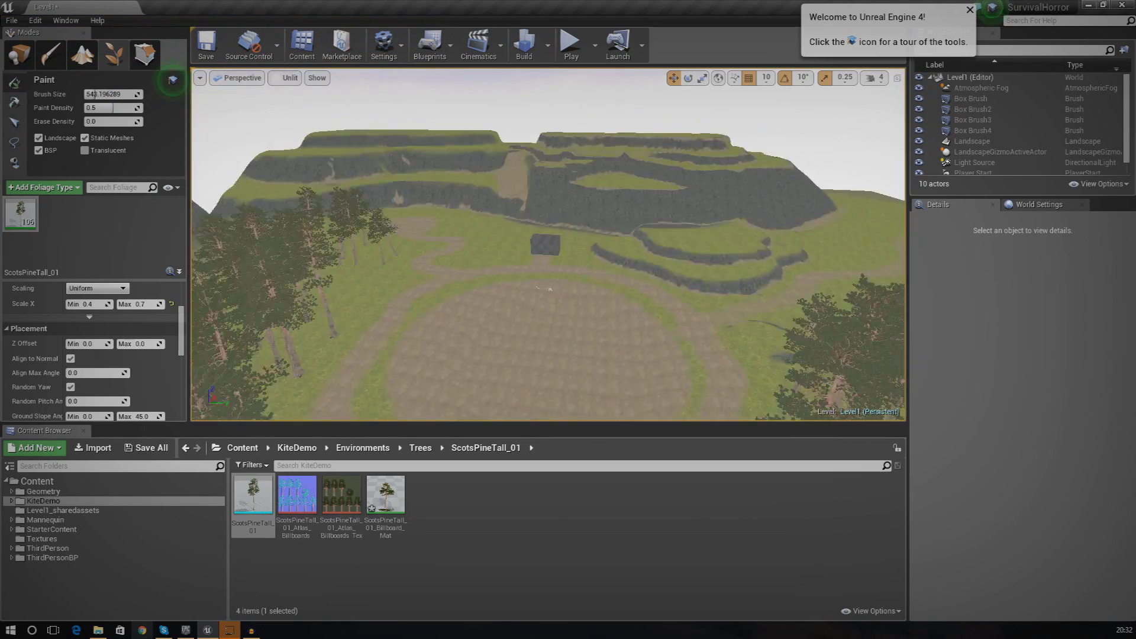
{"action": "right_click_drag", "start_coordinate": [548, 243], "coordinate": [415, 243]}
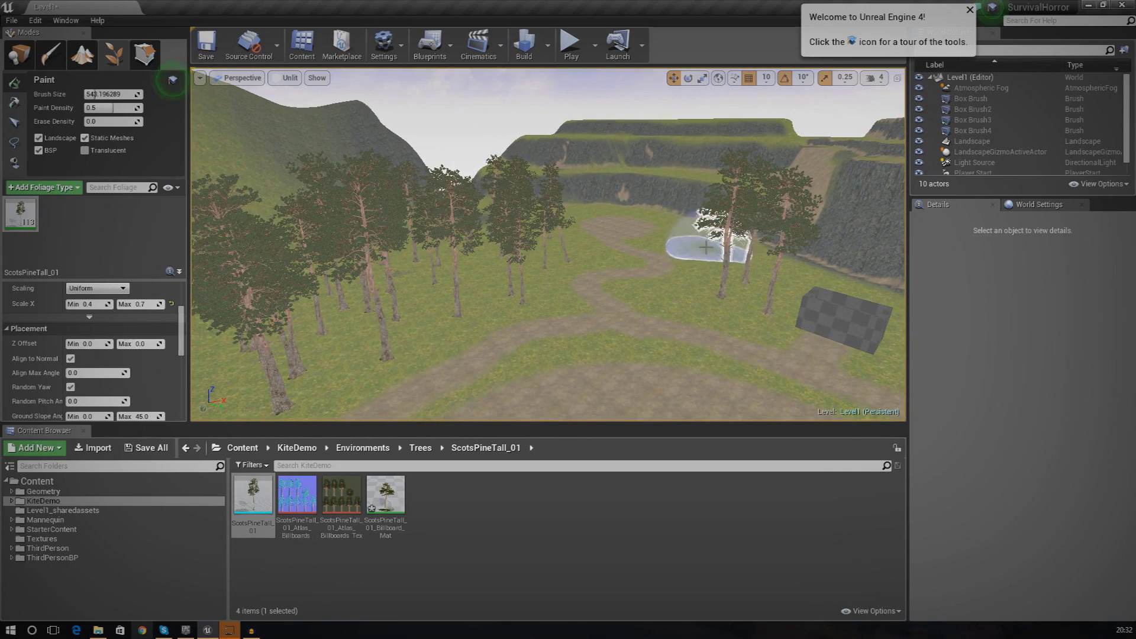
{"action": "right_click_drag", "start_coordinate": [744, 283], "coordinate": [811, 284]}
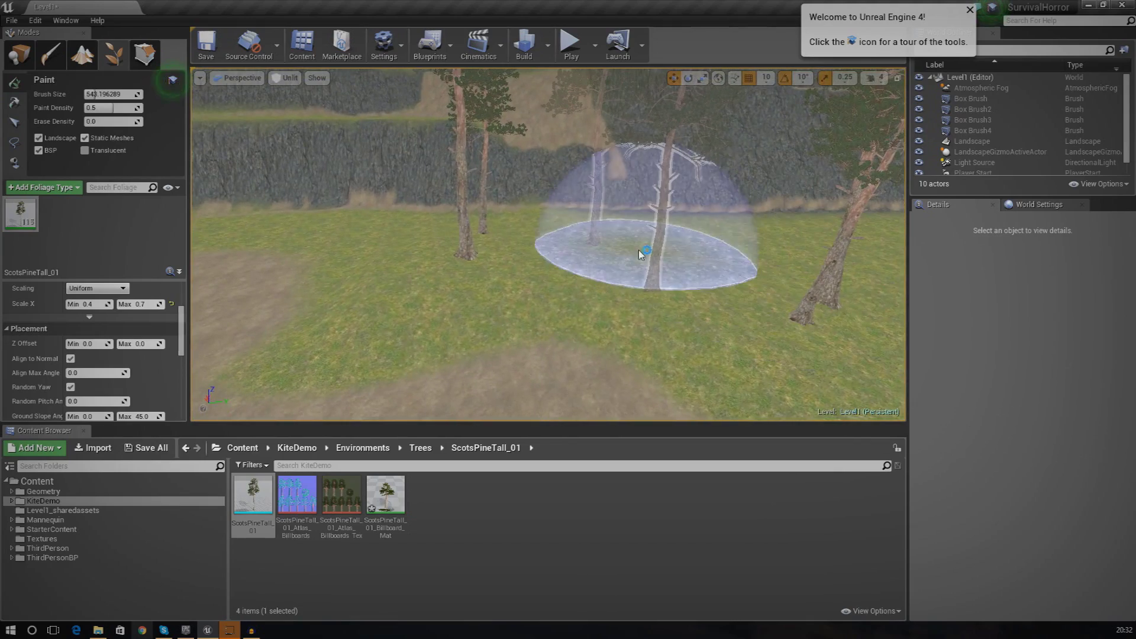
{"action": "right_click_drag", "start_coordinate": [696, 290], "coordinate": [657, 274]}
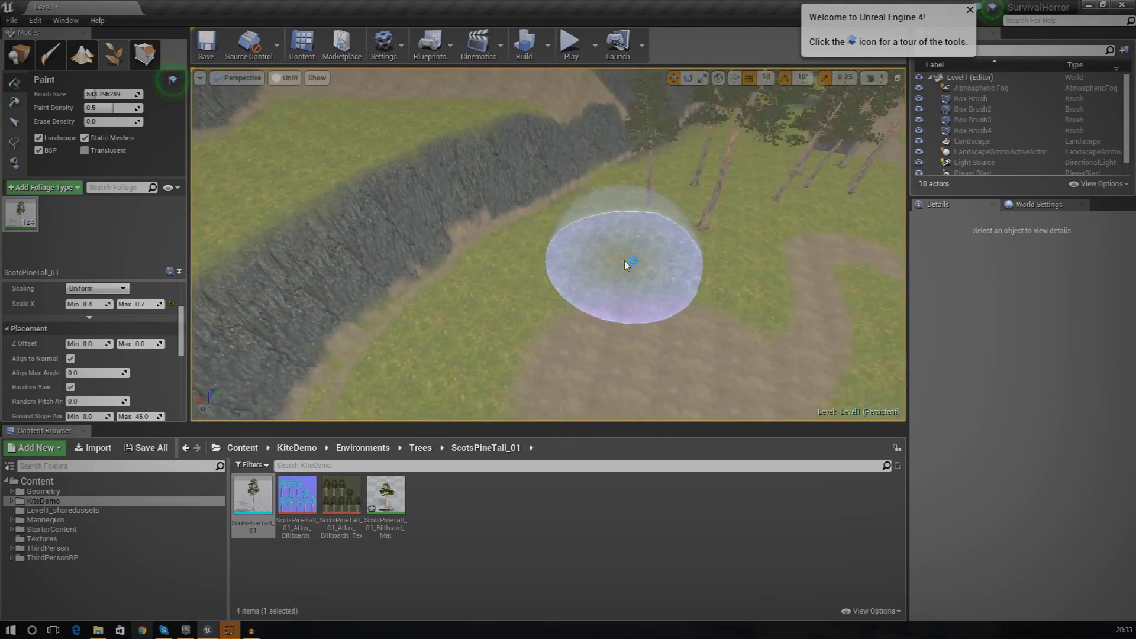
Reduce the brush size to about 420 and paint pines along the foot of the cliff and on the terrace above
{"action": "mouse_move", "coordinate": [90, 94]}
{"action": "left_mouse_down"}
{"action": "mouse_move", "coordinate": [71, 93]}
{"action": "mouse_move", "coordinate": [89, 94]}
{"action": "left_mouse_up"}
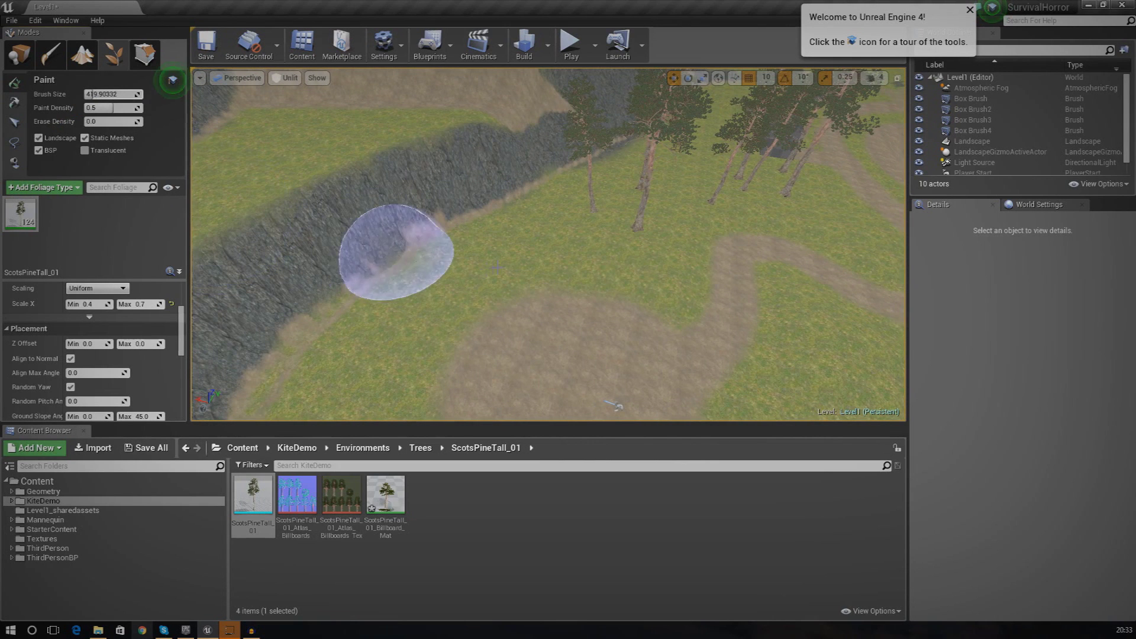
{"action": "left_click", "coordinate": [518, 284]}
{"action": "left_click", "coordinate": [361, 361]}
{"action": "right_click_drag", "start_coordinate": [361, 360], "coordinate": [196, 415]}
{"action": "left_click", "coordinate": [469, 202]}
{"action": "mouse_move", "coordinate": [470, 202]}
{"action": "right_mouse_down"}
{"action": "mouse_move", "coordinate": [379, 190]}
{"action": "mouse_move", "coordinate": [426, 195]}
{"action": "mouse_move", "coordinate": [438, 183]}
{"action": "mouse_move", "coordinate": [482, 197]}
{"action": "right_mouse_up"}
{"action": "mouse_move", "coordinate": [481, 198]}
{"action": "left_mouse_down"}
{"action": "mouse_move", "coordinate": [427, 189]}
{"action": "mouse_move", "coordinate": [530, 199]}
{"action": "left_mouse_up"}
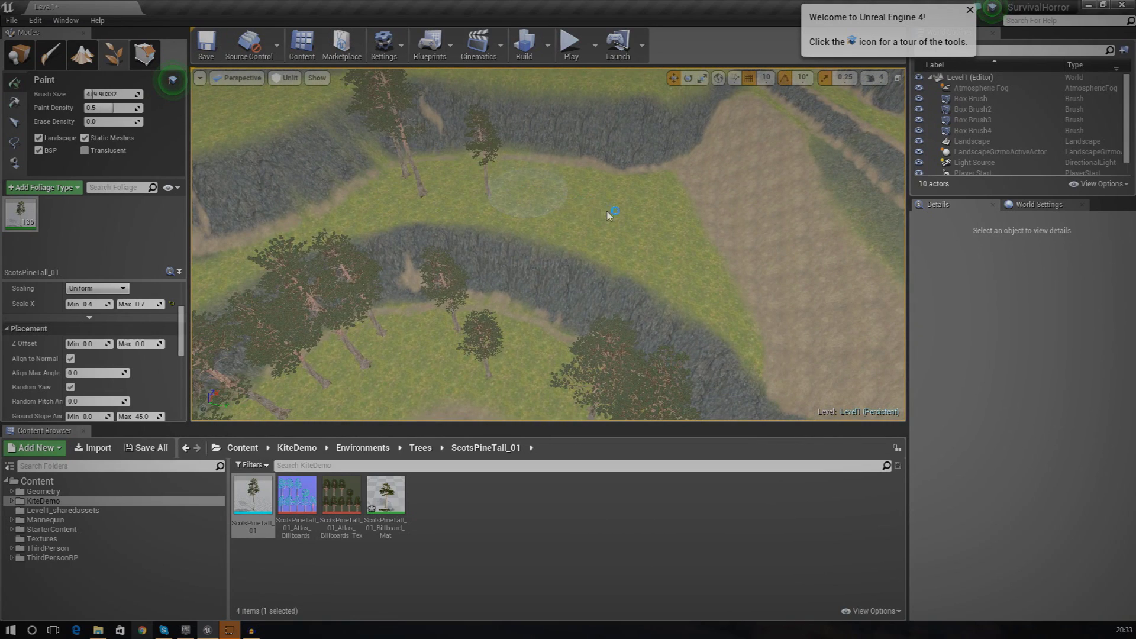
Paint pines on the grass terrace beside the dirt ramp and on the isolated grass plateau beyond it
{"action": "left_click_drag", "start_coordinate": [649, 225], "coordinate": [566, 201]}
{"action": "mouse_move", "coordinate": [567, 201]}
{"action": "right_mouse_down"}
{"action": "mouse_move", "coordinate": [657, 142]}
{"action": "mouse_move", "coordinate": [746, 142]}
{"action": "mouse_move", "coordinate": [756, 171]}
{"action": "mouse_move", "coordinate": [718, 236]}
{"action": "mouse_move", "coordinate": [698, 257]}
{"action": "mouse_move", "coordinate": [669, 252]}
{"action": "right_mouse_up"}
{"action": "key", "text": "w"}
{"action": "key", "text": "s"}
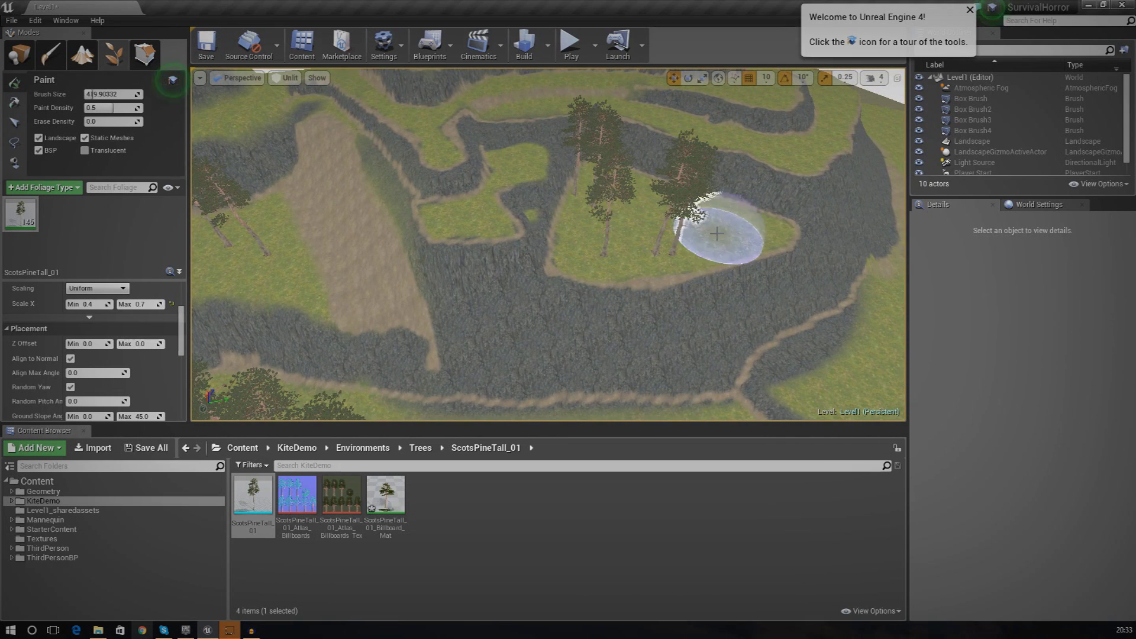
{"action": "left_click", "coordinate": [743, 224]}
Paint pines between the dirt path and the rocky slope, undo the last stroke, and add pines across the path
{"action": "mouse_move", "coordinate": [742, 223]}
{"action": "right_mouse_down"}
{"action": "mouse_move", "coordinate": [731, 189]}
{"action": "mouse_move", "coordinate": [713, 198]}
{"action": "mouse_move", "coordinate": [719, 248]}
{"action": "mouse_move", "coordinate": [692, 254]}
{"action": "mouse_move", "coordinate": [669, 207]}
{"action": "mouse_move", "coordinate": [633, 249]}
{"action": "mouse_move", "coordinate": [598, 266]}
{"action": "mouse_move", "coordinate": [562, 260]}
{"action": "right_mouse_up"}
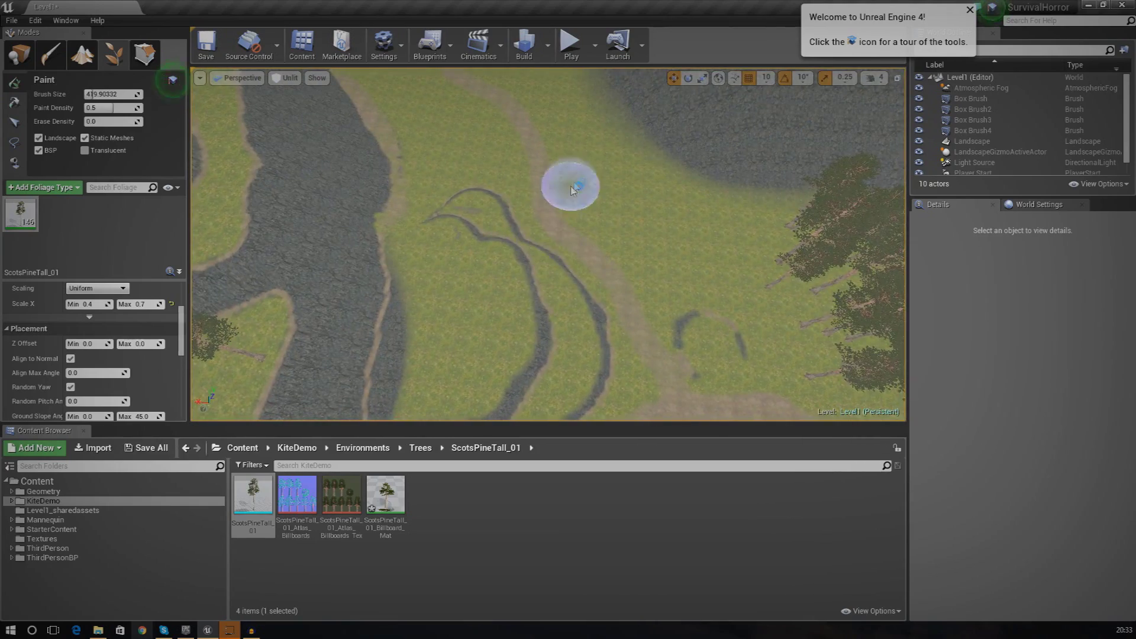
{"action": "left_click_drag", "start_coordinate": [662, 250], "coordinate": [752, 252]}
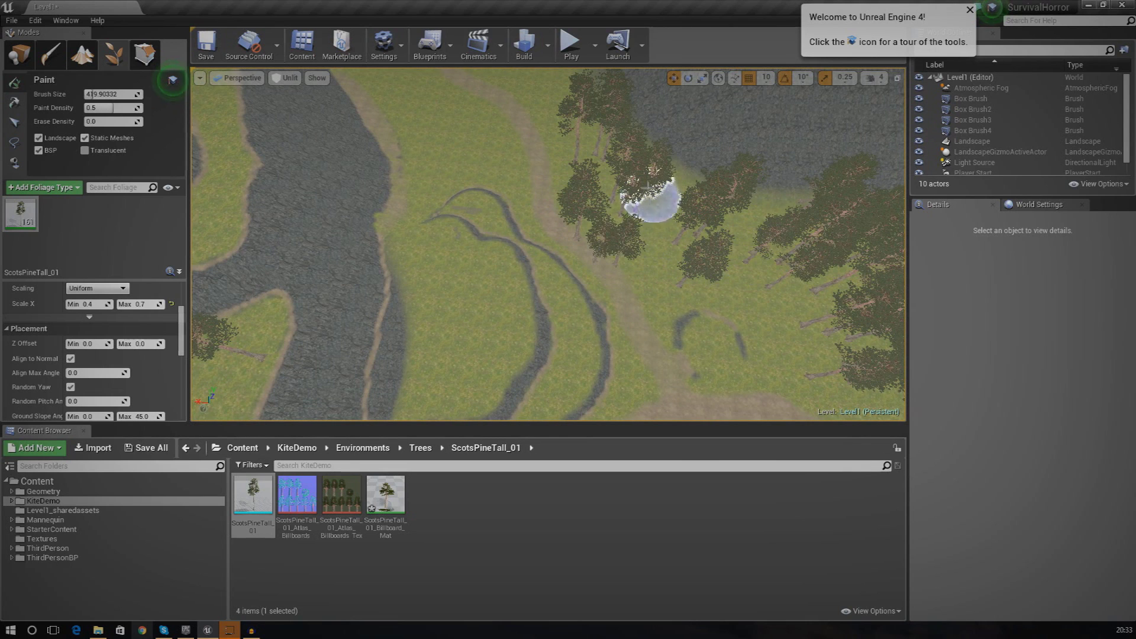
{"action": "key", "text": "ctrl+z"}
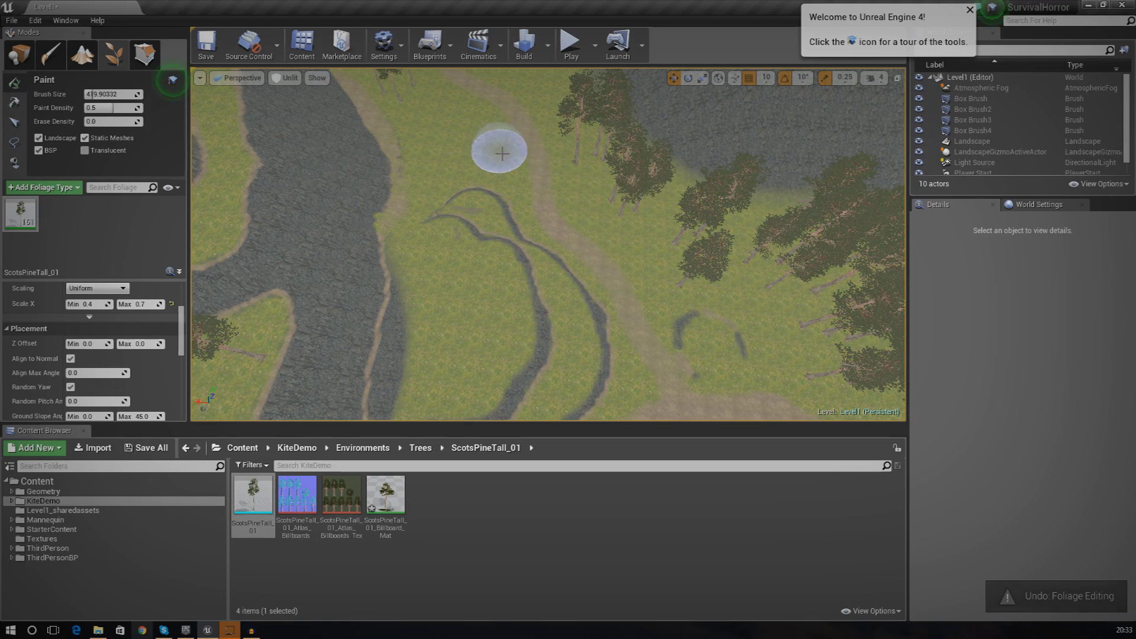
{"action": "left_click", "coordinate": [501, 149]}
{"action": "left_click", "coordinate": [427, 160]}
Add pines on the curved grass terraces below the cliff and reduce the brush size to about 271
{"action": "right_click_drag", "start_coordinate": [424, 162], "coordinate": [219, 163]}
{"action": "left_click", "coordinate": [451, 254]}
{"action": "mouse_move", "coordinate": [453, 254]}
{"action": "left_mouse_down"}
{"action": "mouse_move", "coordinate": [542, 255]}
{"action": "mouse_move", "coordinate": [512, 308]}
{"action": "left_mouse_up"}
{"action": "mouse_move", "coordinate": [613, 328]}
{"action": "right_mouse_down"}
{"action": "mouse_move", "coordinate": [692, 308]}
{"action": "mouse_move", "coordinate": [763, 267]}
{"action": "right_mouse_up"}
{"action": "right_click_drag", "start_coordinate": [453, 255], "coordinate": [452, 254]}
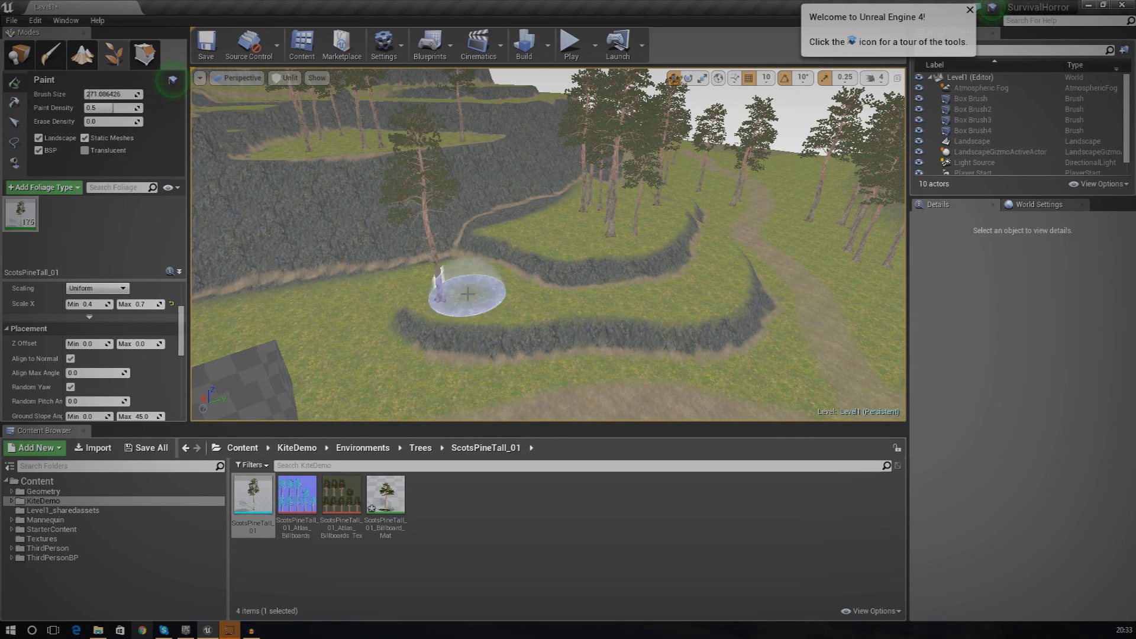
{"action": "right_click_drag", "start_coordinate": [712, 288], "coordinate": [712, 288]}
Switch the viewport back to Lit and add a pine on the grass beside the checkered box structure
{"action": "left_click", "coordinate": [286, 78]}
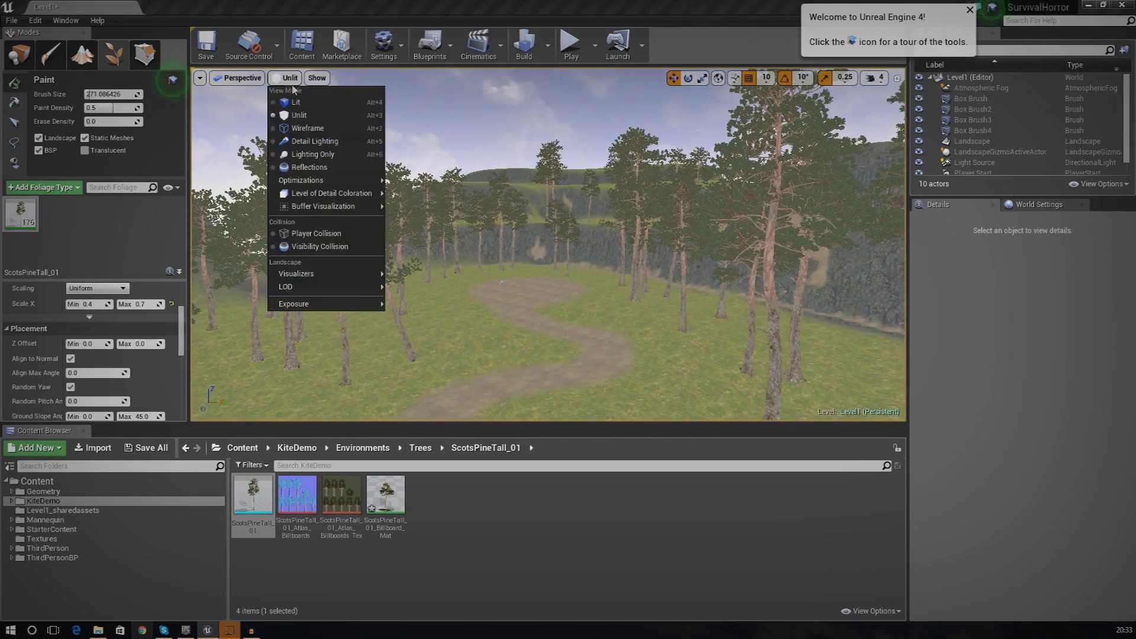
{"action": "left_click", "coordinate": [307, 99]}
{"action": "right_click_drag", "start_coordinate": [429, 280], "coordinate": [430, 280]}
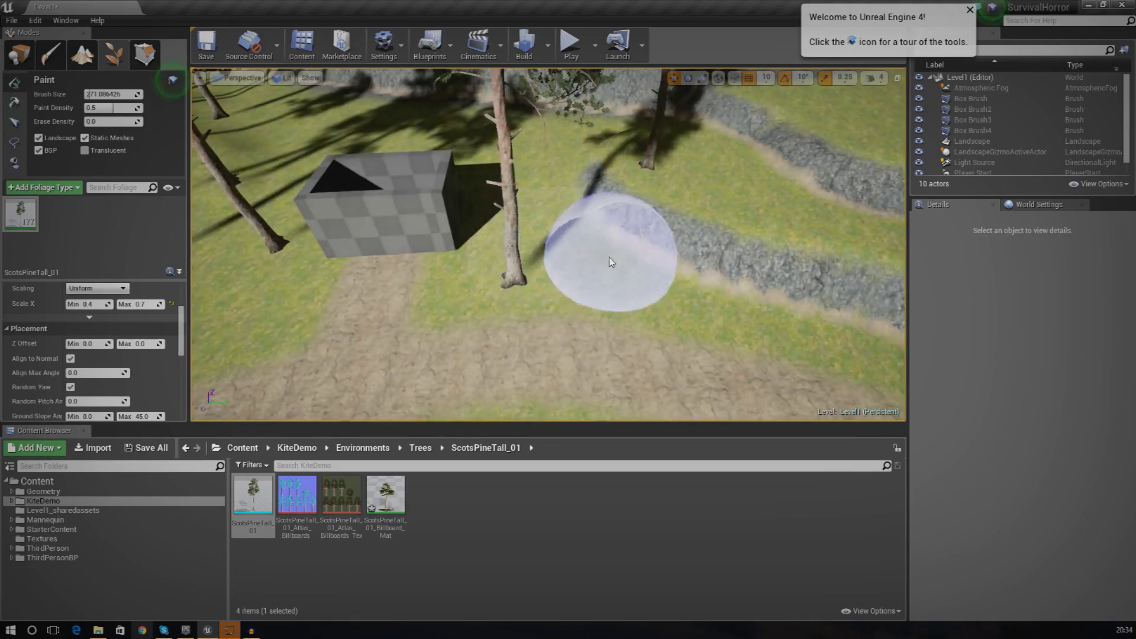
Add single pines on the small grassy mound beside the path, undo the last placement, and inspect the forest
{"action": "right_click_drag", "start_coordinate": [619, 243], "coordinate": [491, 275]}
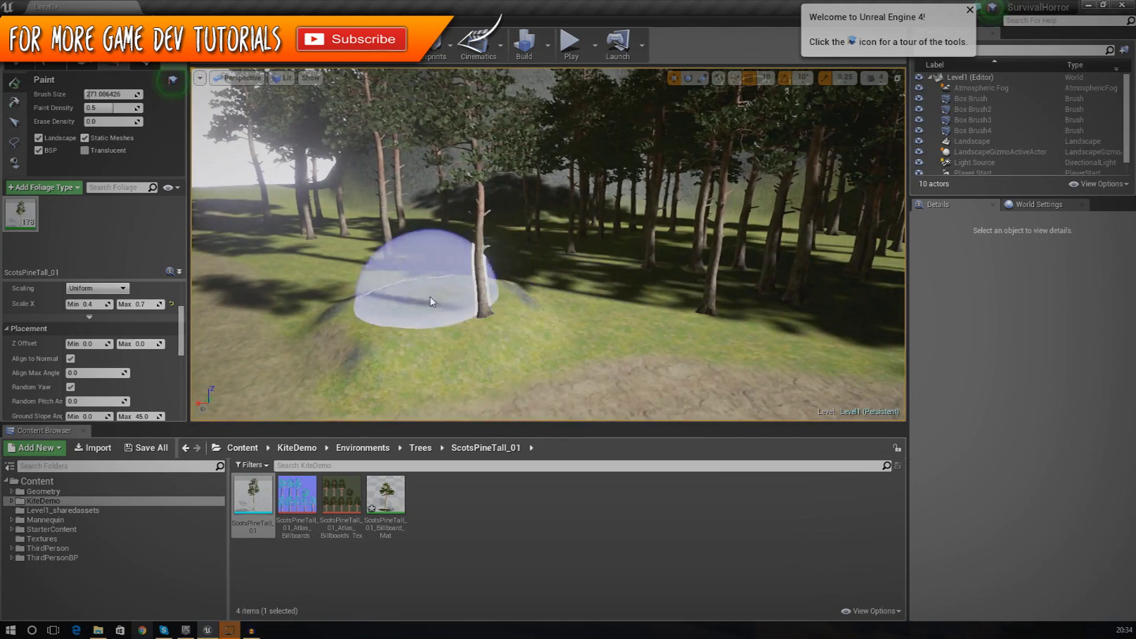
{"action": "right_click_drag", "start_coordinate": [559, 285], "coordinate": [522, 337]}
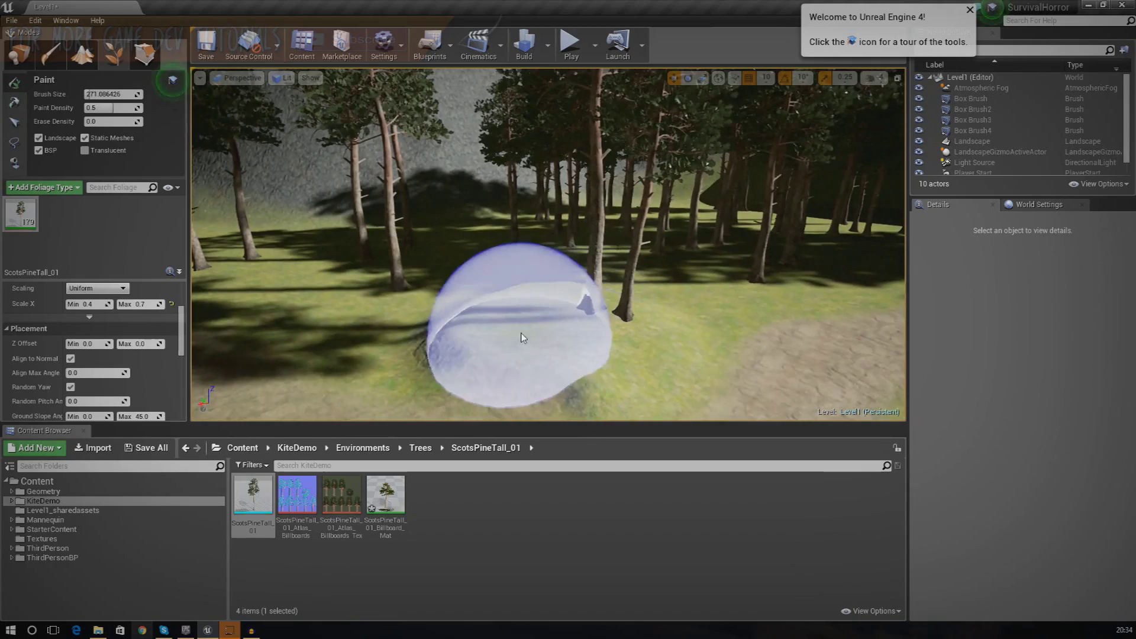
{"action": "key", "text": "ctrl+z"}
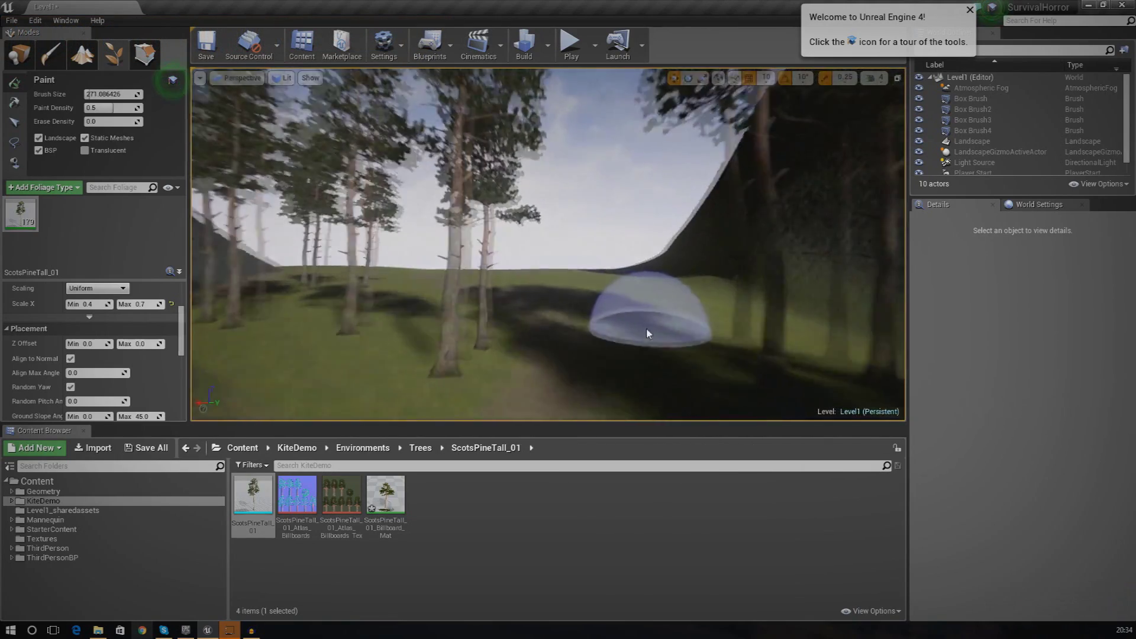
{"action": "mouse_move", "coordinate": [683, 326]}
{"action": "right_mouse_down"}
{"action": "mouse_move", "coordinate": [414, 319]}
{"action": "mouse_move", "coordinate": [683, 327]}
{"action": "right_mouse_up"}
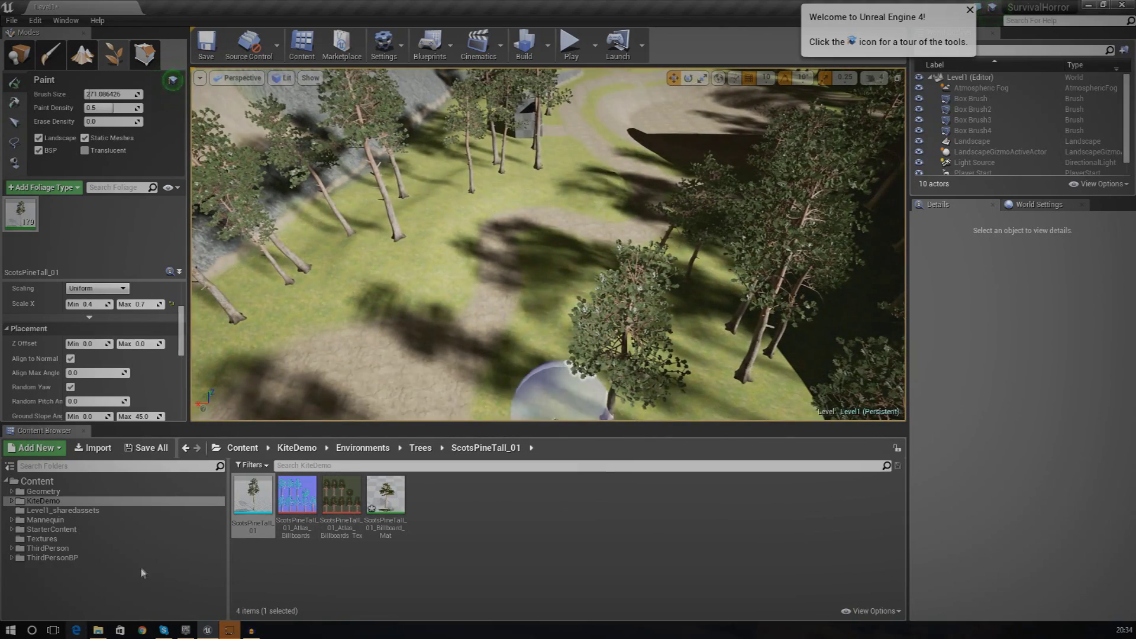
Find SM_FieldGrass_01 in the KiteDemo FieldGrass folder and add it as a foliage type
{"action": "left_click", "coordinate": [42, 491]}
{"action": "left_click", "coordinate": [65, 501]}
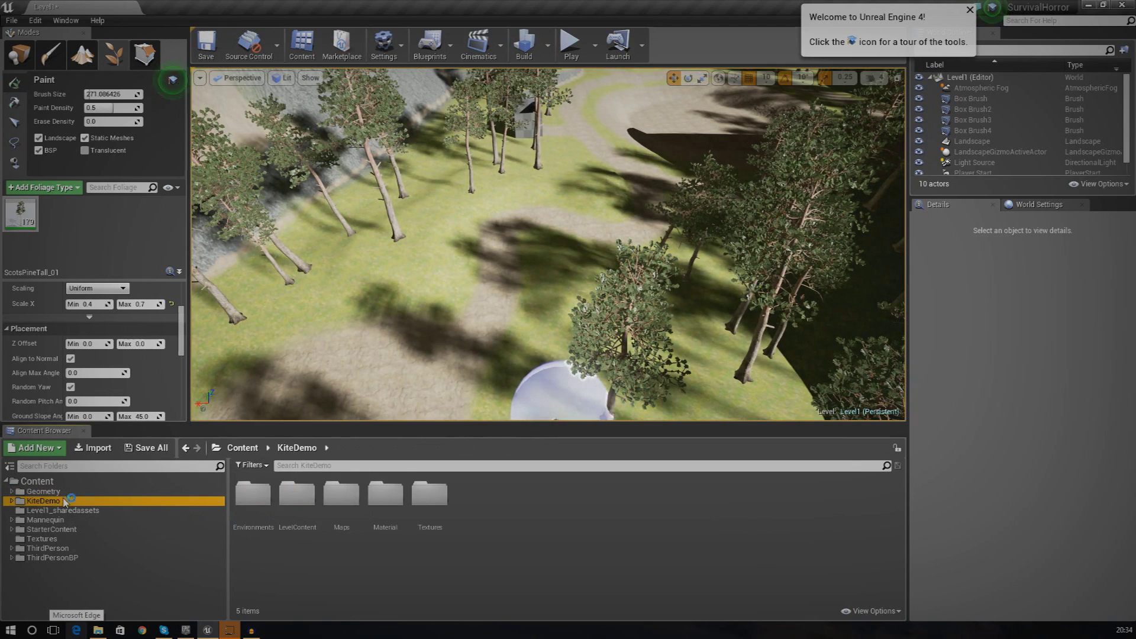
{"action": "double_click", "coordinate": [253, 500]}
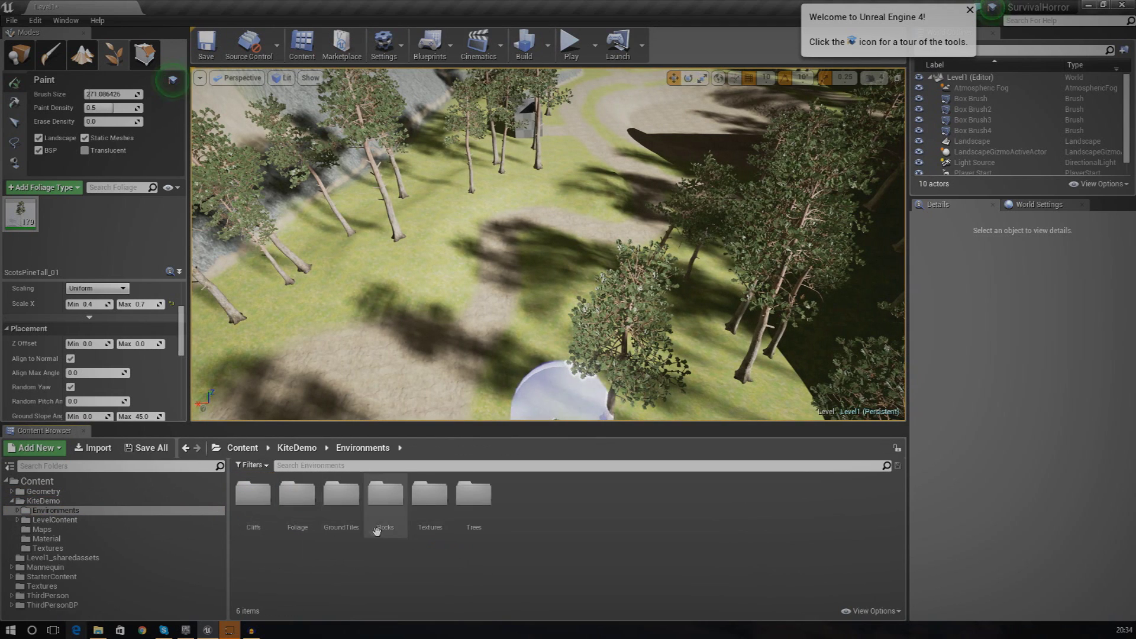
{"action": "double_click", "coordinate": [306, 523]}
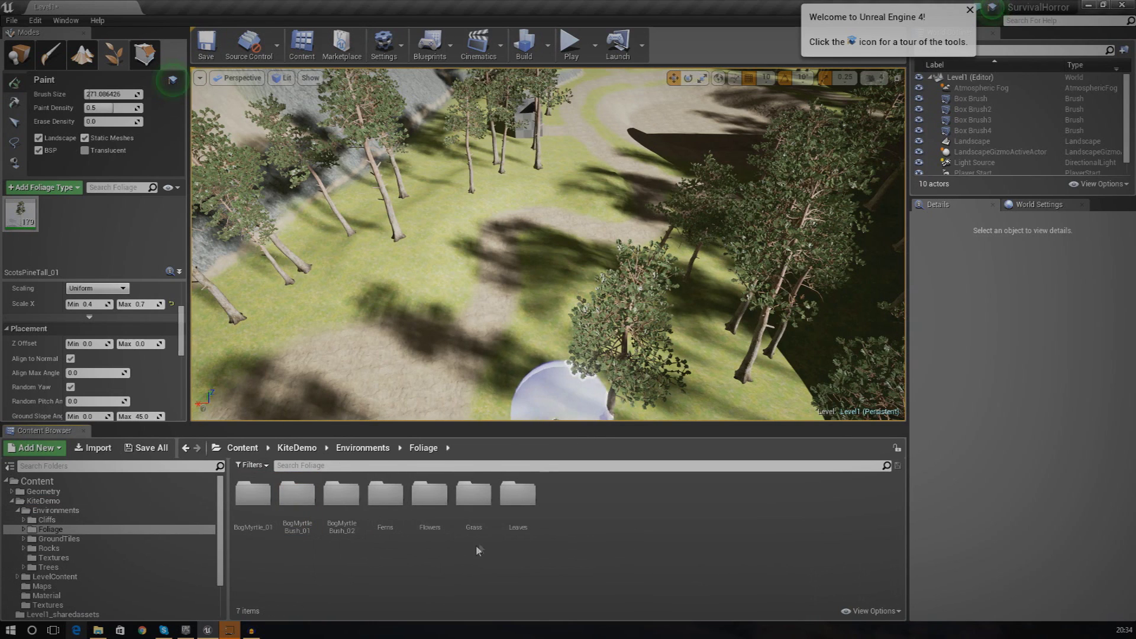
{"action": "double_click", "coordinate": [473, 497]}
{"action": "double_click", "coordinate": [255, 496]}
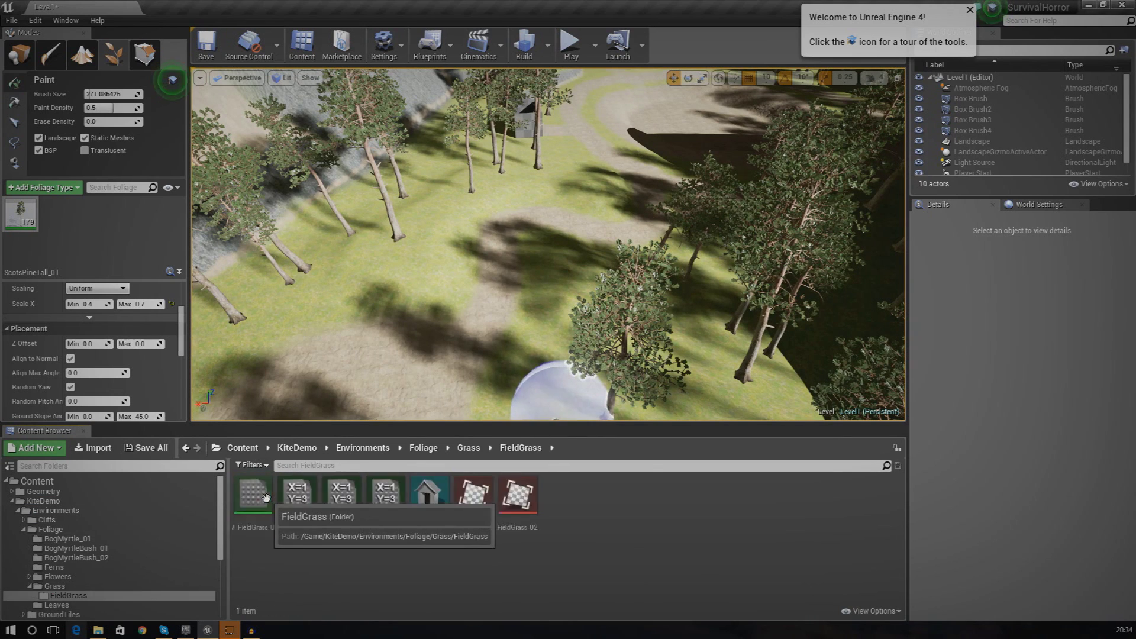
{"action": "left_click", "coordinate": [437, 521]}
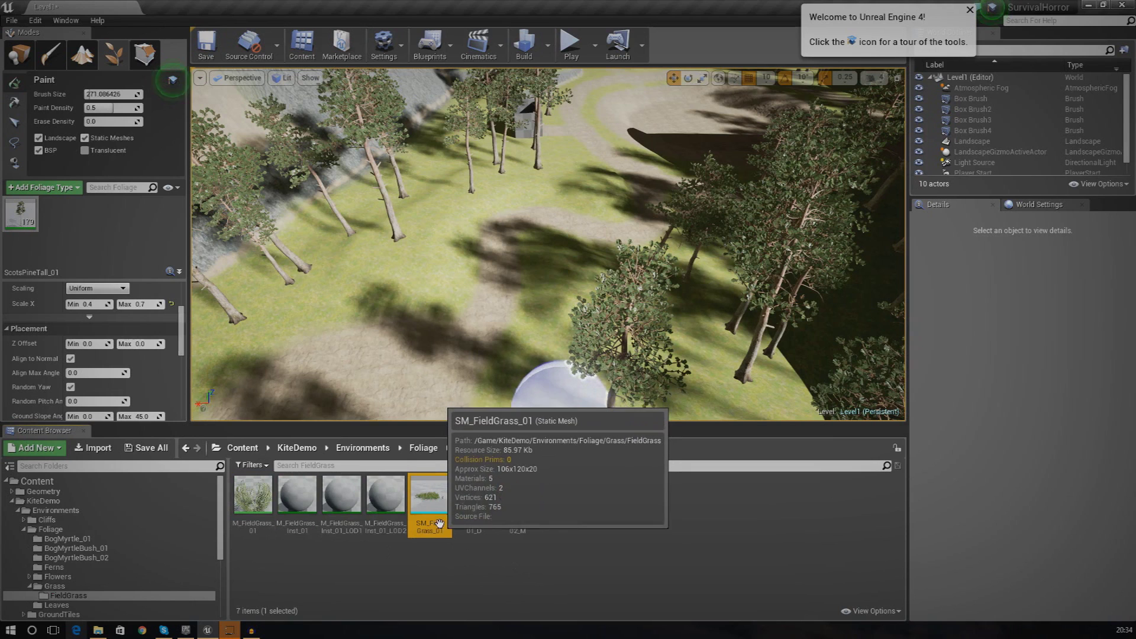
{"action": "left_click_drag", "start_coordinate": [348, 440], "coordinate": [149, 254]}
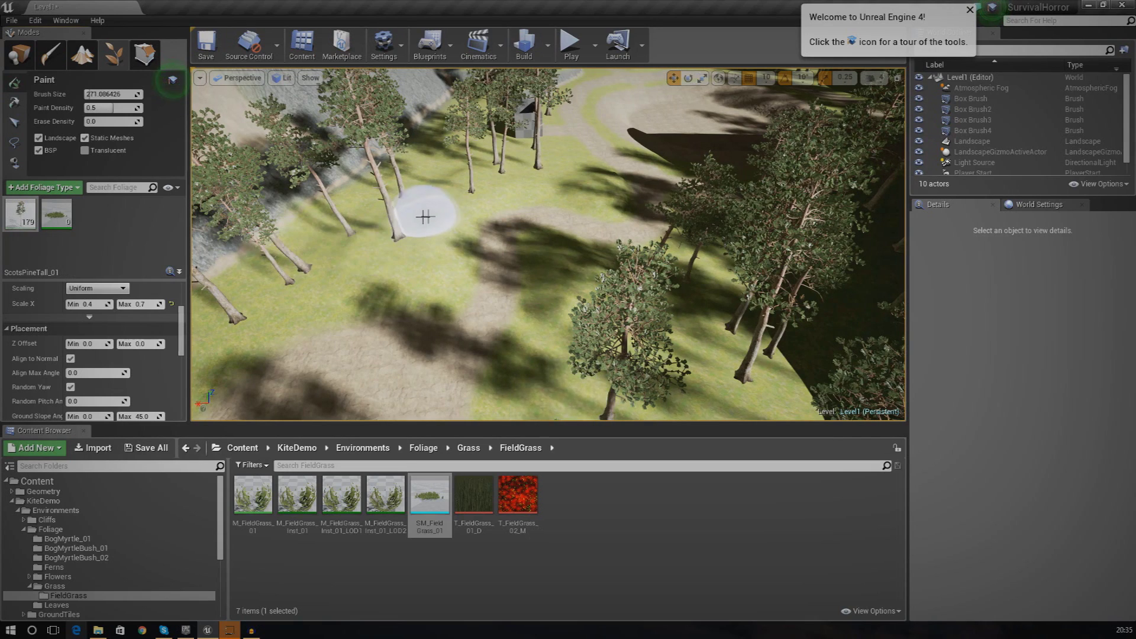
Paint a trial stroke of field grass beside the checkered box structure and undo it
{"action": "mouse_move", "coordinate": [614, 203]}
{"action": "right_mouse_down"}
{"action": "mouse_move", "coordinate": [598, 204]}
{"action": "mouse_move", "coordinate": [615, 208]}
{"action": "mouse_move", "coordinate": [645, 179]}
{"action": "mouse_move", "coordinate": [561, 241]}
{"action": "right_mouse_up"}
{"action": "key", "text": "w"}
{"action": "right_click_drag", "start_coordinate": [401, 236], "coordinate": [379, 247]}
{"action": "mouse_move", "coordinate": [449, 236]}
{"action": "left_mouse_down"}
{"action": "mouse_move", "coordinate": [489, 224]}
{"action": "mouse_move", "coordinate": [618, 237]}
{"action": "mouse_move", "coordinate": [469, 165]}
{"action": "mouse_move", "coordinate": [562, 142]}
{"action": "mouse_move", "coordinate": [532, 271]}
{"action": "left_mouse_up"}
{"action": "mouse_move", "coordinate": [531, 267]}
{"action": "right_mouse_down"}
{"action": "mouse_move", "coordinate": [520, 237]}
{"action": "mouse_move", "coordinate": [503, 243]}
{"action": "mouse_move", "coordinate": [533, 272]}
{"action": "right_mouse_up"}
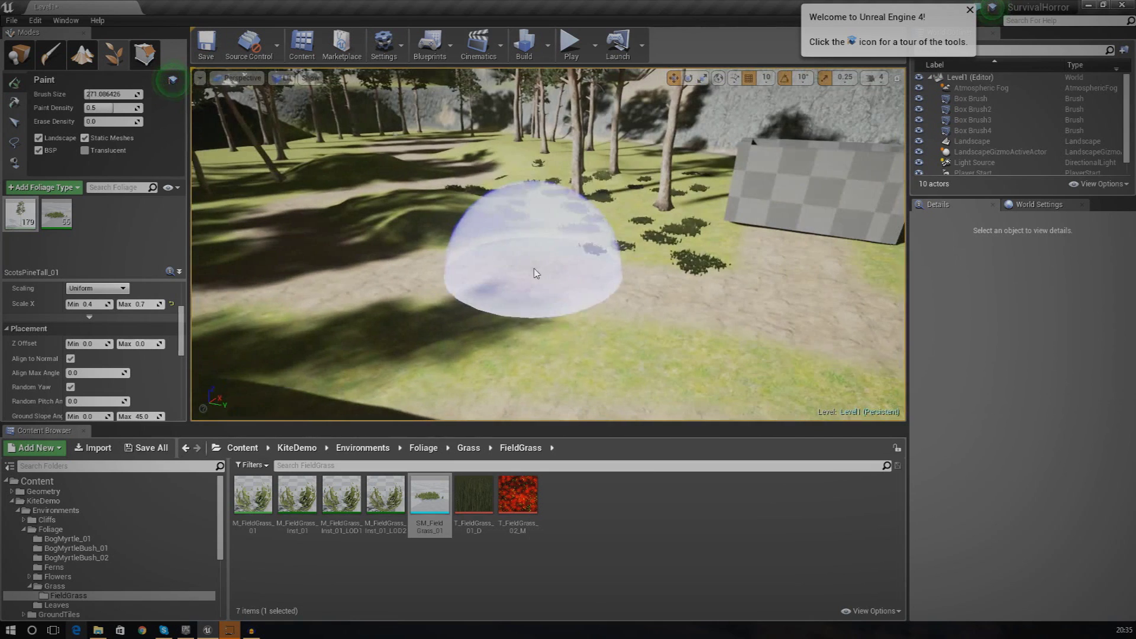
{"action": "key", "text": "ctrl+z"}
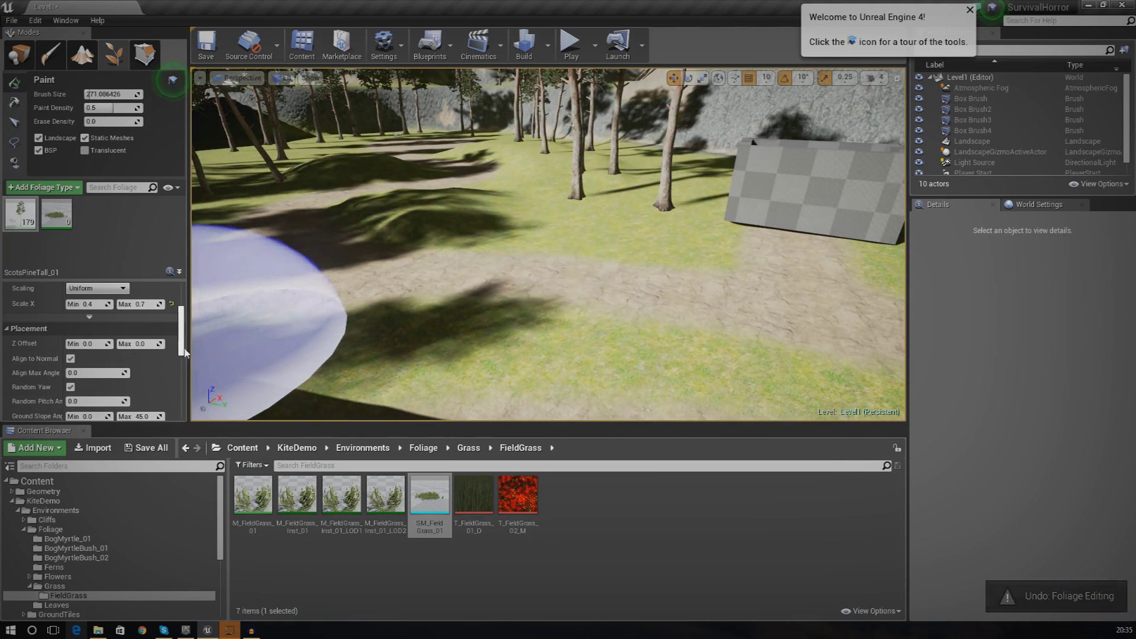
Set the SM_FieldGrass_01 foliage Scale X to a minimum of 3 and a maximum of 5
{"action": "scroll", "coordinate": [184, 340], "scroll_direction": "up", "scroll_amount": 3}
{"action": "scroll", "coordinate": [184, 340], "scroll_direction": "up", "scroll_amount": 1}
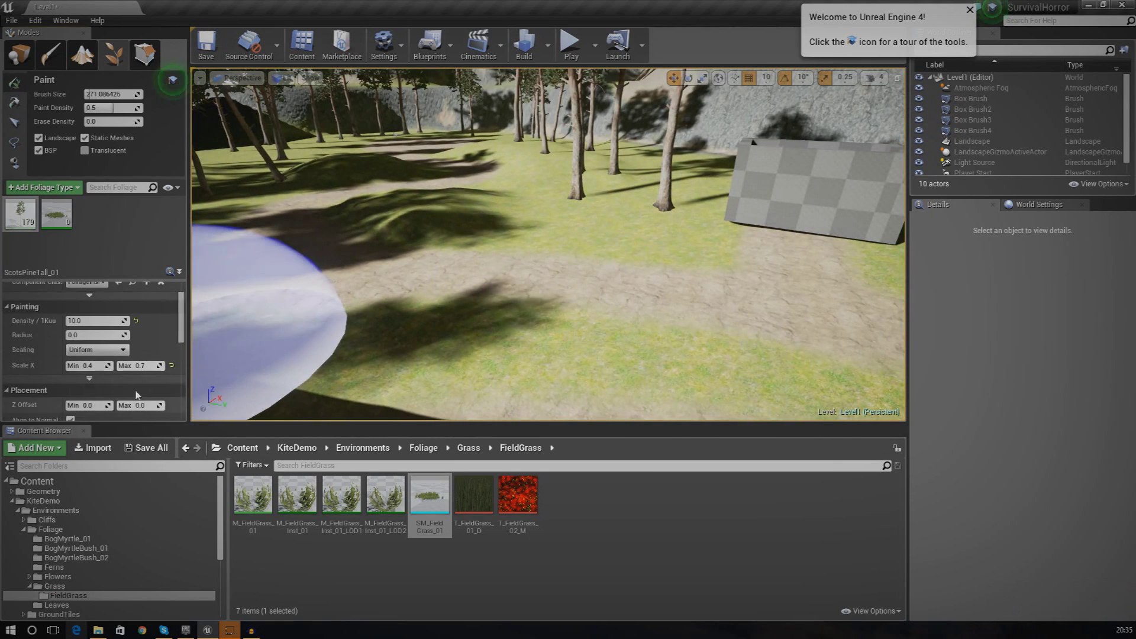
{"action": "left_click", "coordinate": [63, 224]}
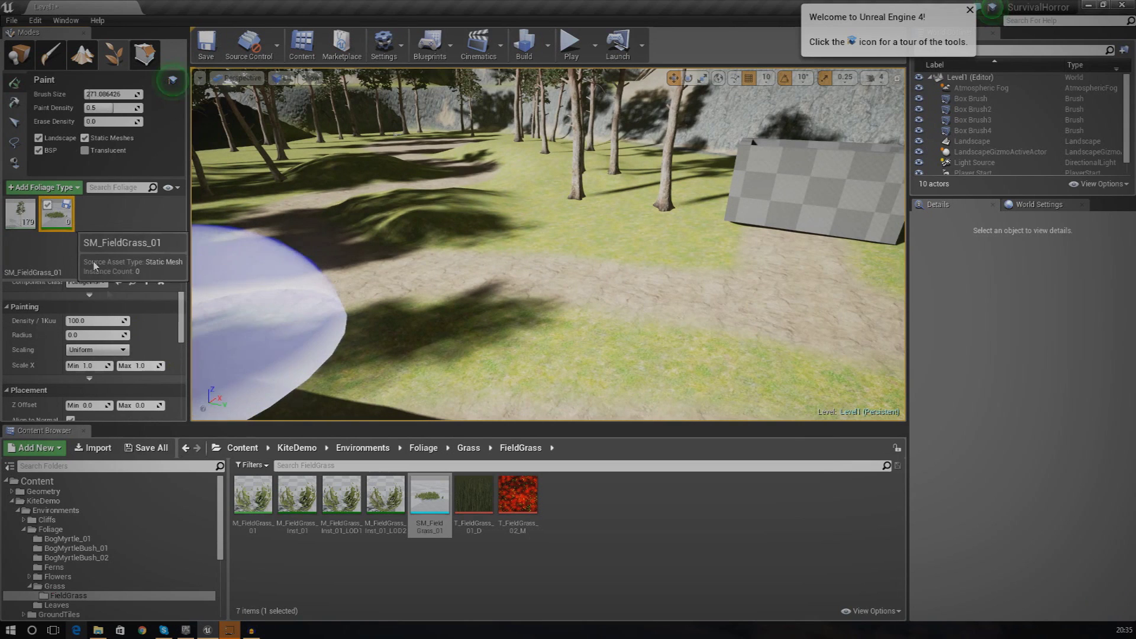
{"action": "left_click", "coordinate": [152, 366]}
{"action": "type", "text": "5"}
{"action": "key", "text": "Return"}
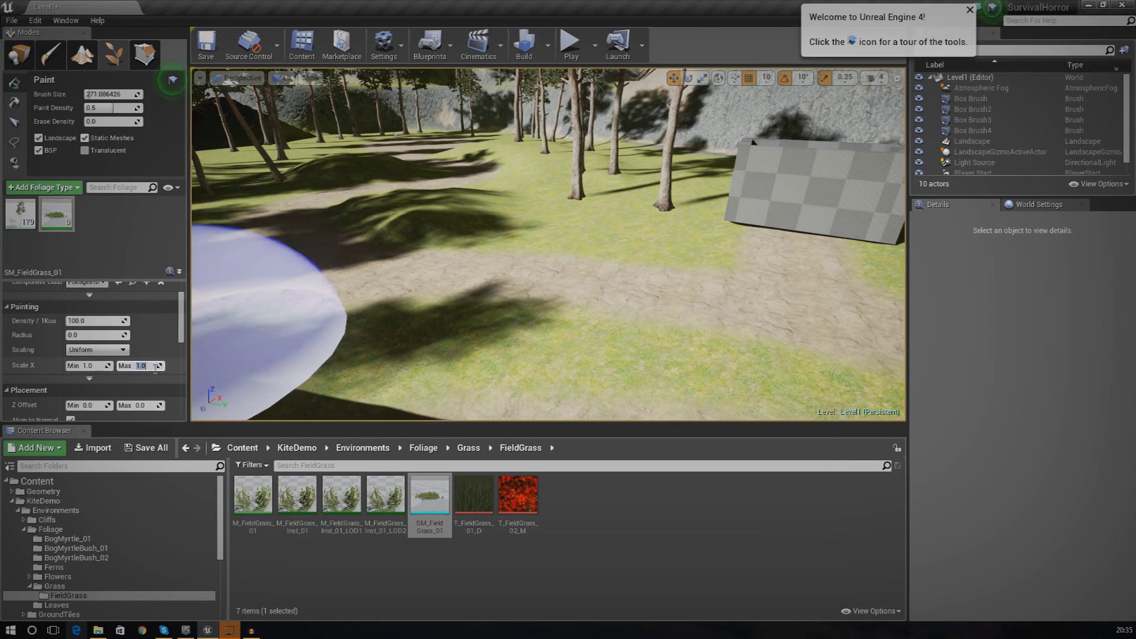
{"action": "left_click", "coordinate": [104, 365]}
{"action": "type", "text": "4"}
{"action": "key", "text": "BackSpace"}
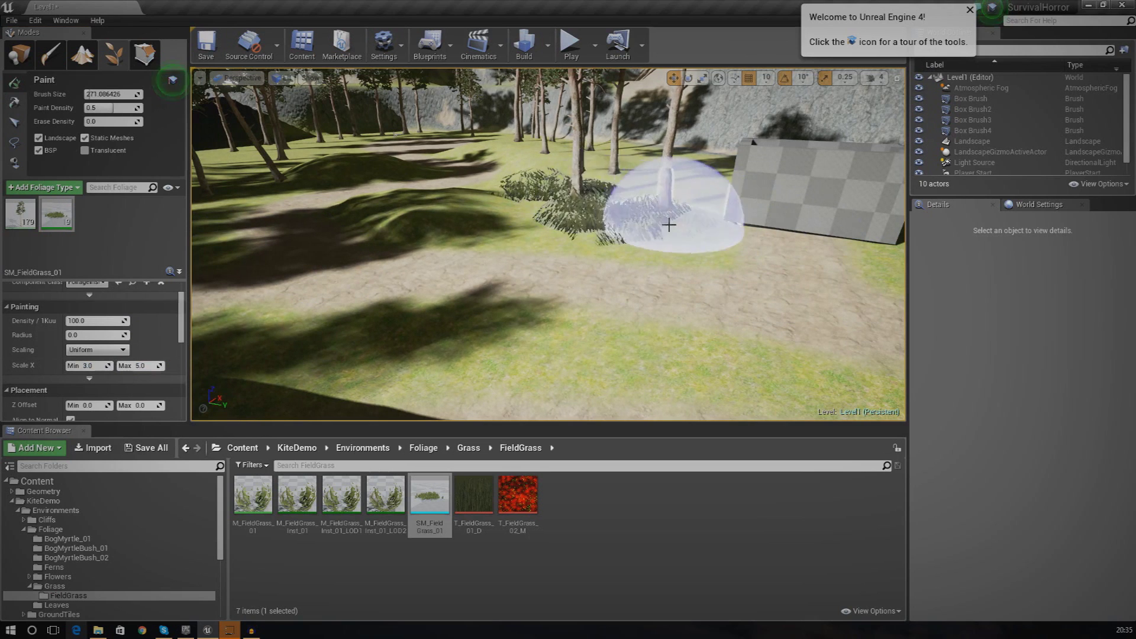
Paint a trial patch of the enlarged field grass around the pines beside the checkered box
{"action": "left_click", "coordinate": [464, 206]}
{"action": "key", "text": "w"}
{"action": "right_click_drag", "start_coordinate": [470, 207], "coordinate": [470, 190]}
{"action": "right_click_drag", "start_coordinate": [651, 219], "coordinate": [644, 199]}
Play the level, walk through the painted grass to judge its height and density, and stop the session
{"action": "left_click", "coordinate": [570, 48]}
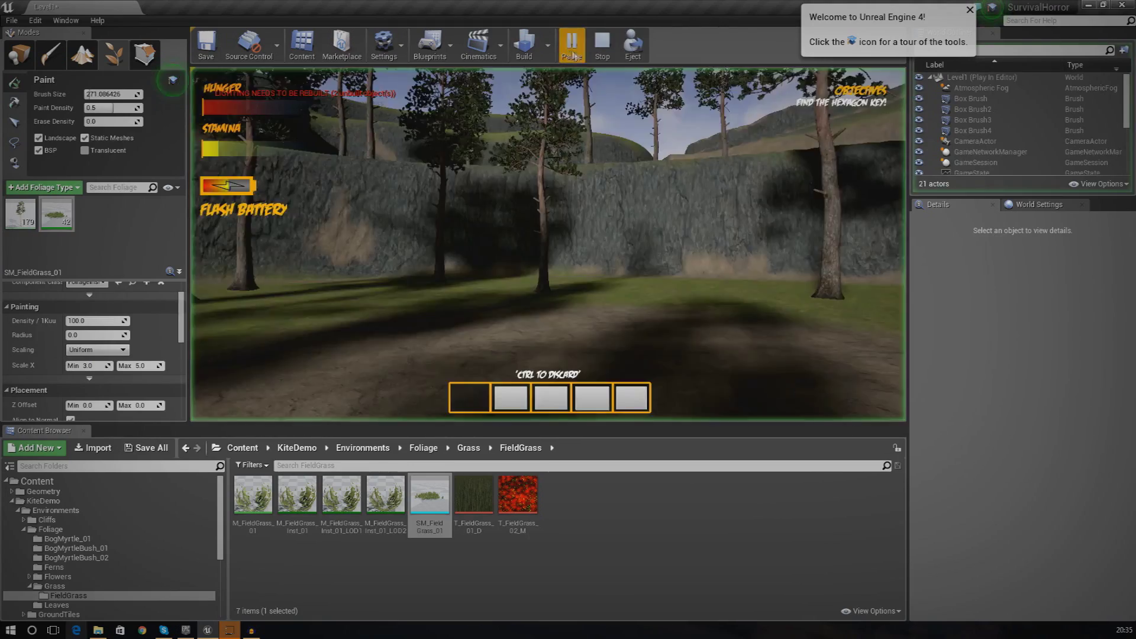
{"action": "key", "text": "w"}
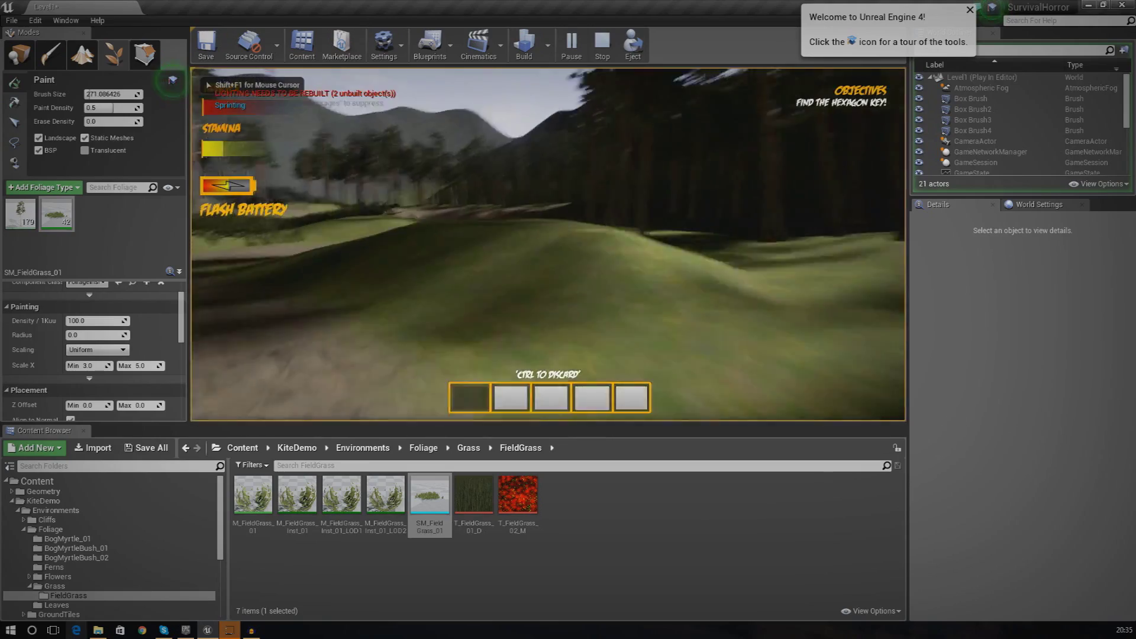
{"action": "key", "text": "w"}
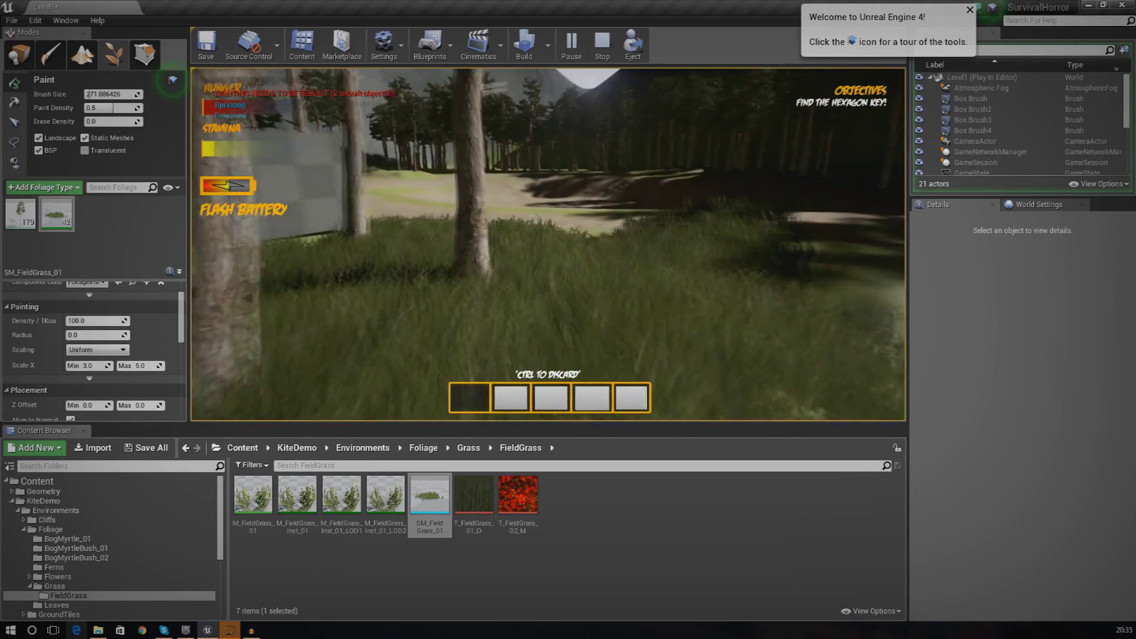
{"action": "key", "text": "s"}
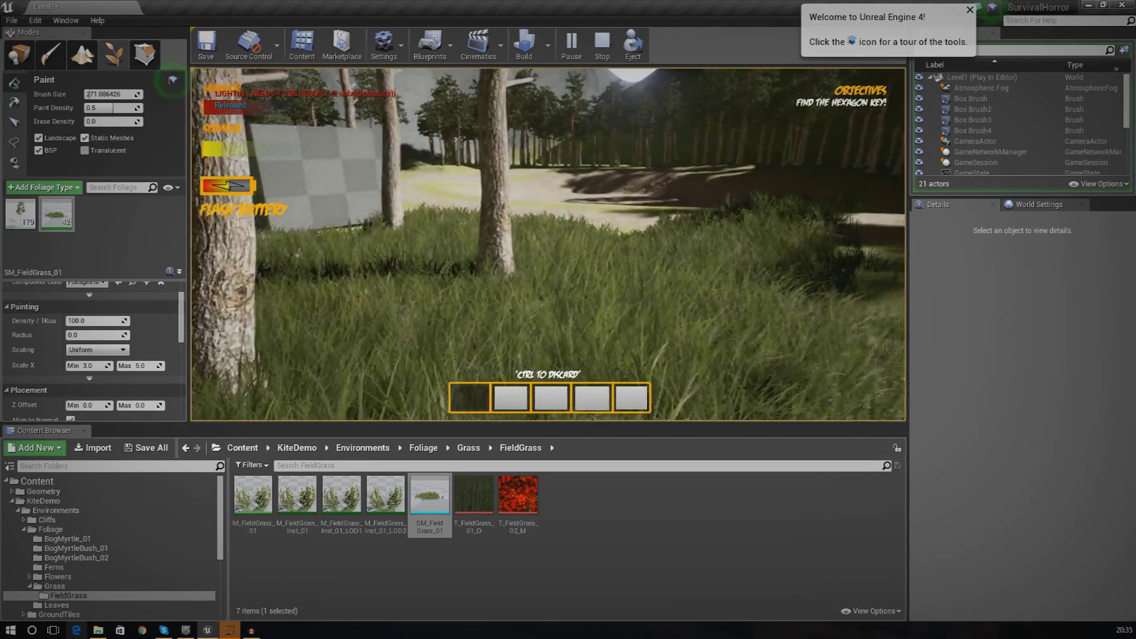
{"action": "key", "text": "w"}
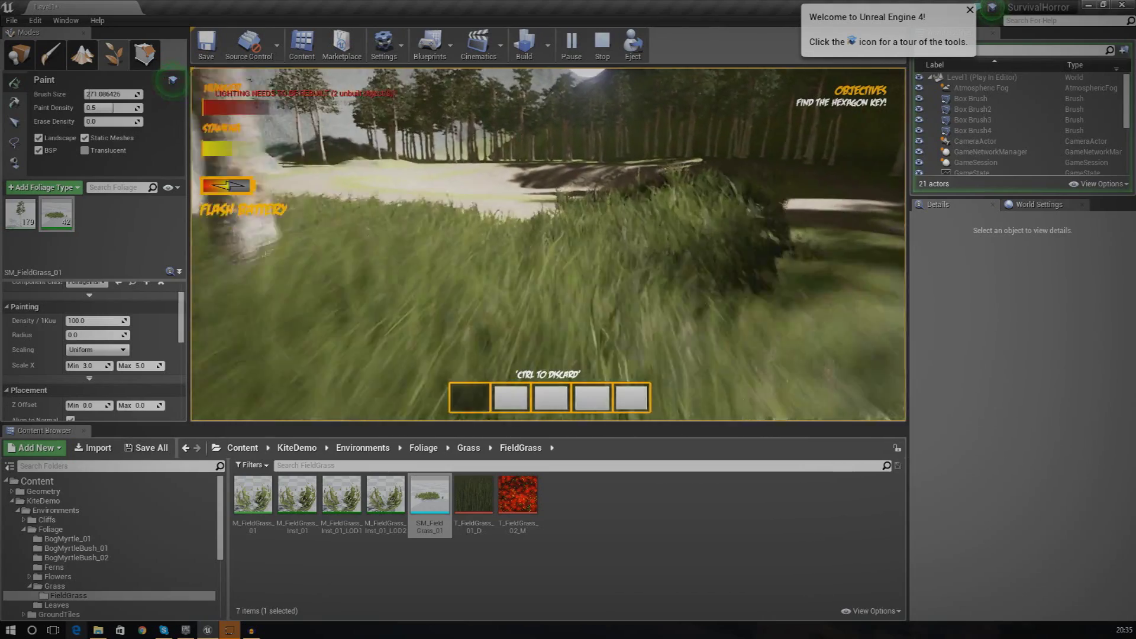
{"action": "key", "text": "w"}
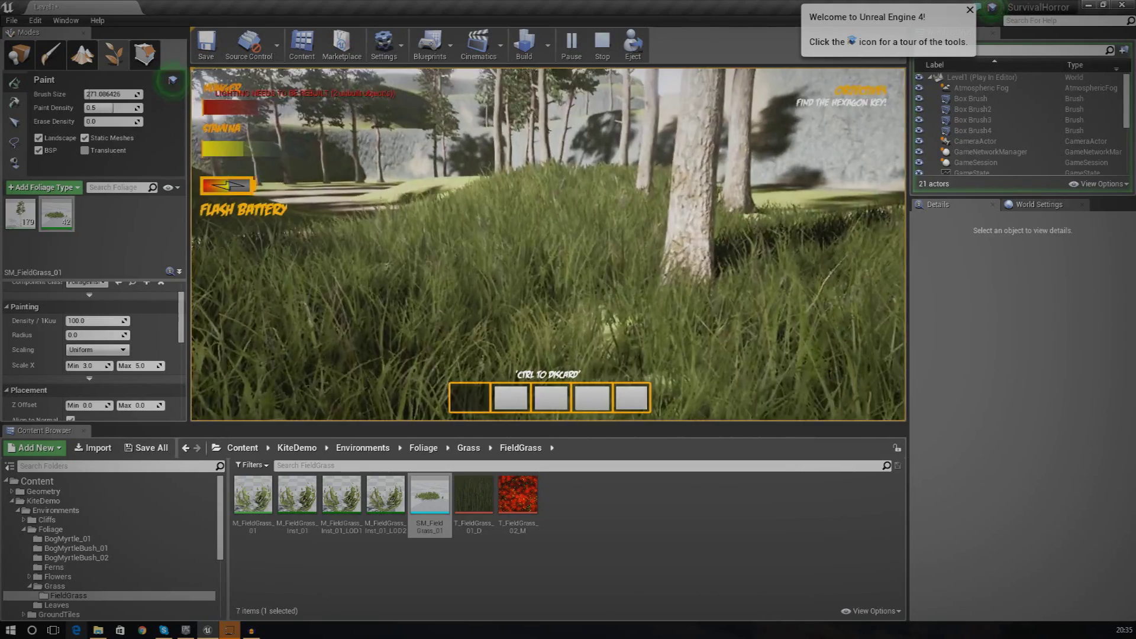
{"action": "key", "text": "Escape"}
Undo the trial grass patch and set the grass density to 90 and Scale X to minimum 4, maximum 6
{"action": "mouse_move", "coordinate": [662, 253]}
{"action": "right_mouse_down"}
{"action": "mouse_move", "coordinate": [661, 320]}
{"action": "mouse_move", "coordinate": [639, 331]}
{"action": "mouse_move", "coordinate": [661, 252]}
{"action": "right_mouse_up"}
{"action": "key", "text": "s"}
{"action": "key", "text": "ctrl+z"}
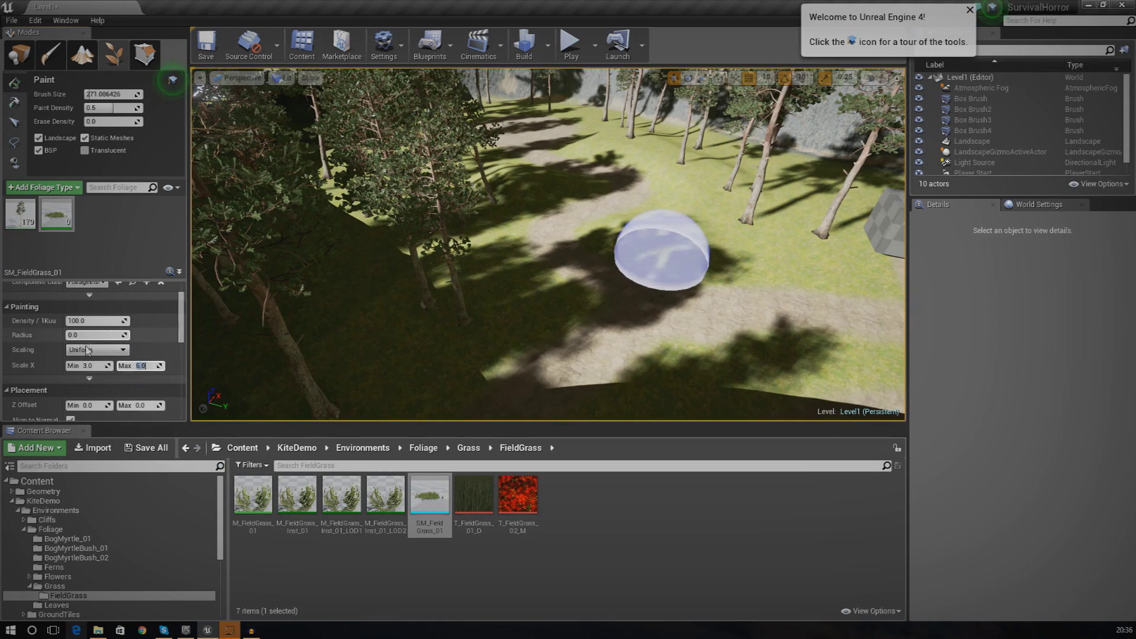
{"action": "left_click", "coordinate": [98, 321]}
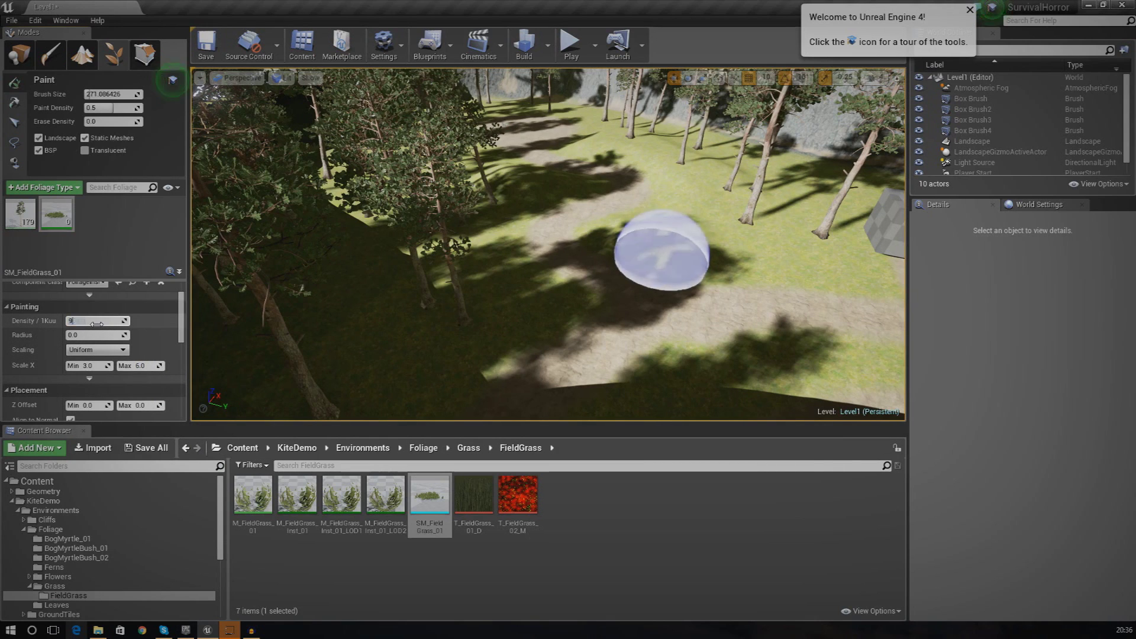
{"action": "left_click", "coordinate": [86, 365]}
{"action": "type", "text": "4"}
Paint field grass between the pines along the foot of the cliff beside the dirt path
{"action": "mouse_move", "coordinate": [710, 193]}
{"action": "right_mouse_down"}
{"action": "mouse_move", "coordinate": [675, 142]}
{"action": "mouse_move", "coordinate": [532, 159]}
{"action": "mouse_move", "coordinate": [508, 278]}
{"action": "mouse_move", "coordinate": [431, 288]}
{"action": "right_mouse_up"}
{"action": "mouse_move", "coordinate": [431, 288]}
{"action": "left_mouse_down"}
{"action": "mouse_move", "coordinate": [469, 258]}
{"action": "mouse_move", "coordinate": [647, 255]}
{"action": "mouse_move", "coordinate": [799, 231]}
{"action": "mouse_move", "coordinate": [755, 167]}
{"action": "mouse_move", "coordinate": [858, 233]}
{"action": "mouse_move", "coordinate": [828, 278]}
{"action": "left_mouse_up"}
{"action": "right_click_drag", "start_coordinate": [828, 278], "coordinate": [888, 278]}
{"action": "right_click_drag", "start_coordinate": [385, 278], "coordinate": [444, 278]}
{"action": "left_click_drag", "start_coordinate": [444, 279], "coordinate": [522, 258]}
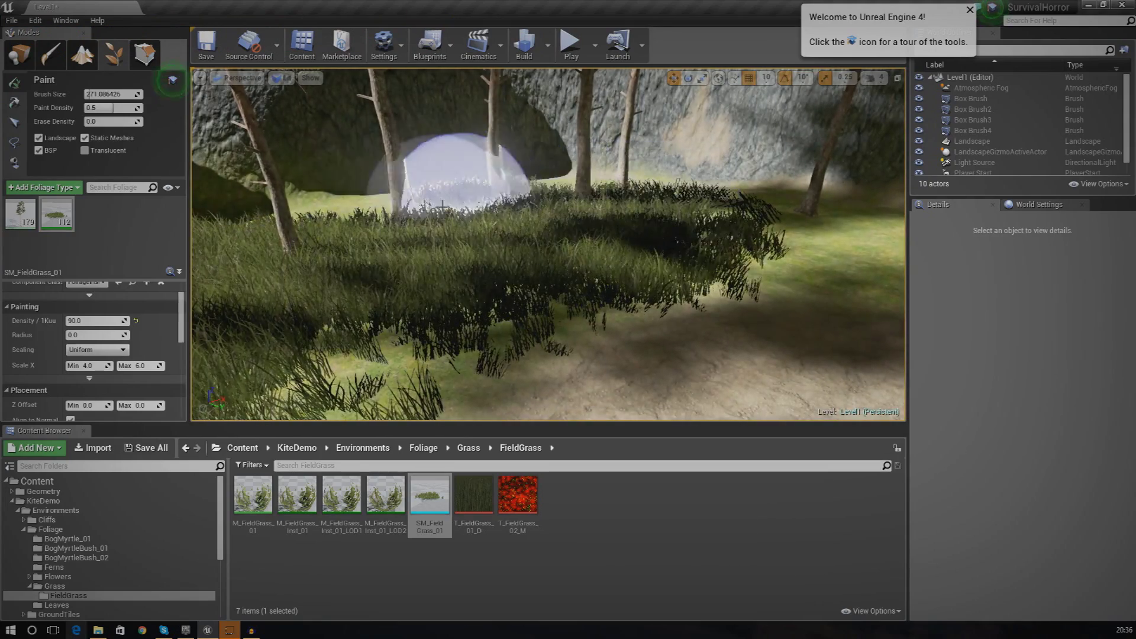
{"action": "left_click_drag", "start_coordinate": [470, 202], "coordinate": [406, 275]}
Extend the field grass under the pines between the cliff and the checkered box structure
{"action": "mouse_move", "coordinate": [406, 275]}
{"action": "right_mouse_down"}
{"action": "mouse_move", "coordinate": [474, 275]}
{"action": "mouse_move", "coordinate": [509, 319]}
{"action": "mouse_move", "coordinate": [544, 296]}
{"action": "right_mouse_up"}
{"action": "right_click_drag", "start_coordinate": [485, 355], "coordinate": [451, 271]}
{"action": "mouse_move", "coordinate": [659, 245]}
{"action": "right_mouse_down"}
{"action": "mouse_move", "coordinate": [633, 278]}
{"action": "mouse_move", "coordinate": [423, 258]}
{"action": "right_mouse_up"}
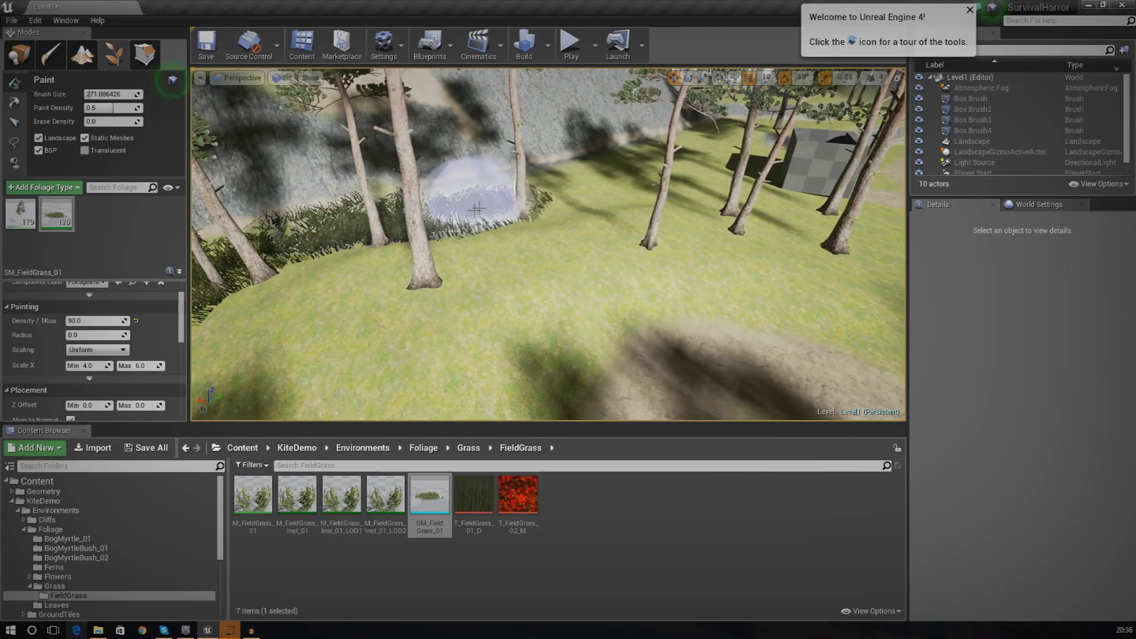
{"action": "left_click_drag", "start_coordinate": [687, 145], "coordinate": [655, 142]}
{"action": "mouse_move", "coordinate": [591, 239]}
{"action": "right_mouse_down"}
{"action": "mouse_move", "coordinate": [710, 213]}
{"action": "mouse_move", "coordinate": [663, 208]}
{"action": "mouse_move", "coordinate": [591, 239]}
{"action": "right_mouse_up"}
{"action": "mouse_move", "coordinate": [464, 165]}
{"action": "left_mouse_down"}
{"action": "mouse_move", "coordinate": [408, 276]}
{"action": "mouse_move", "coordinate": [500, 246]}
{"action": "left_mouse_up"}
Try a large field grass stroke below the low rock wall of the terrace and undo it
{"action": "mouse_move", "coordinate": [499, 246]}
{"action": "right_mouse_down"}
{"action": "mouse_move", "coordinate": [379, 237]}
{"action": "mouse_move", "coordinate": [654, 253]}
{"action": "right_mouse_up"}
{"action": "left_click_drag", "start_coordinate": [654, 254], "coordinate": [645, 247]}
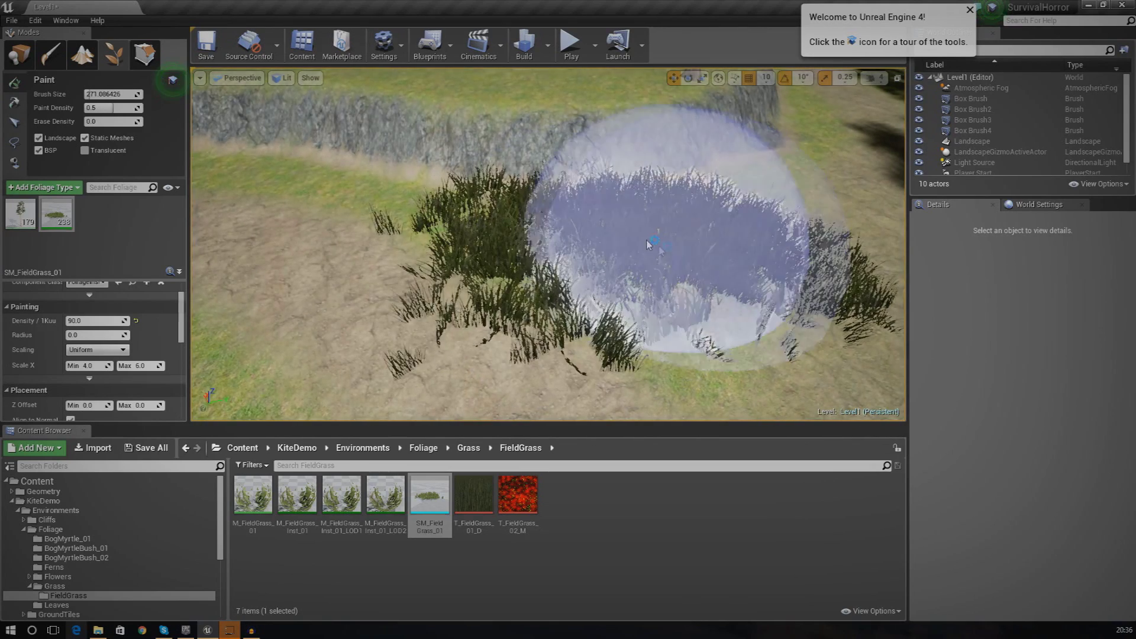
{"action": "key", "text": "ctrl+z"}
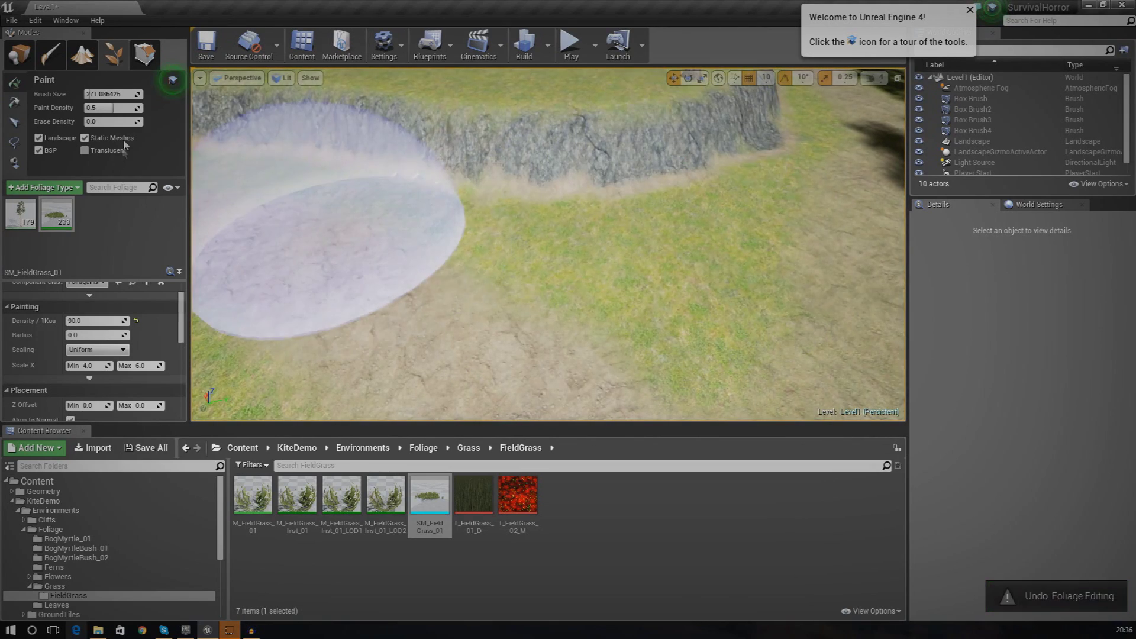
Reduce the foliage brush size to about 83 and undo a trial grass stroke at the terrace
{"action": "mouse_move", "coordinate": [107, 94]}
{"action": "left_mouse_down"}
{"action": "mouse_move", "coordinate": [84, 94]}
{"action": "mouse_move", "coordinate": [97, 94]}
{"action": "left_mouse_up"}
{"action": "mouse_move", "coordinate": [644, 252]}
{"action": "left_mouse_down"}
{"action": "mouse_move", "coordinate": [715, 296]}
{"action": "mouse_move", "coordinate": [718, 229]}
{"action": "mouse_move", "coordinate": [740, 169]}
{"action": "mouse_move", "coordinate": [684, 329]}
{"action": "mouse_move", "coordinate": [687, 308]}
{"action": "mouse_move", "coordinate": [728, 319]}
{"action": "left_mouse_up"}
{"action": "key", "text": "ctrl+z"}
Paint field grass with the smaller brush around the pine beside the checkered box and along the neighbouring grass areas
{"action": "mouse_move", "coordinate": [728, 319]}
{"action": "right_mouse_down"}
{"action": "mouse_move", "coordinate": [787, 349]}
{"action": "mouse_move", "coordinate": [763, 337]}
{"action": "mouse_move", "coordinate": [734, 266]}
{"action": "mouse_move", "coordinate": [598, 347]}
{"action": "right_mouse_up"}
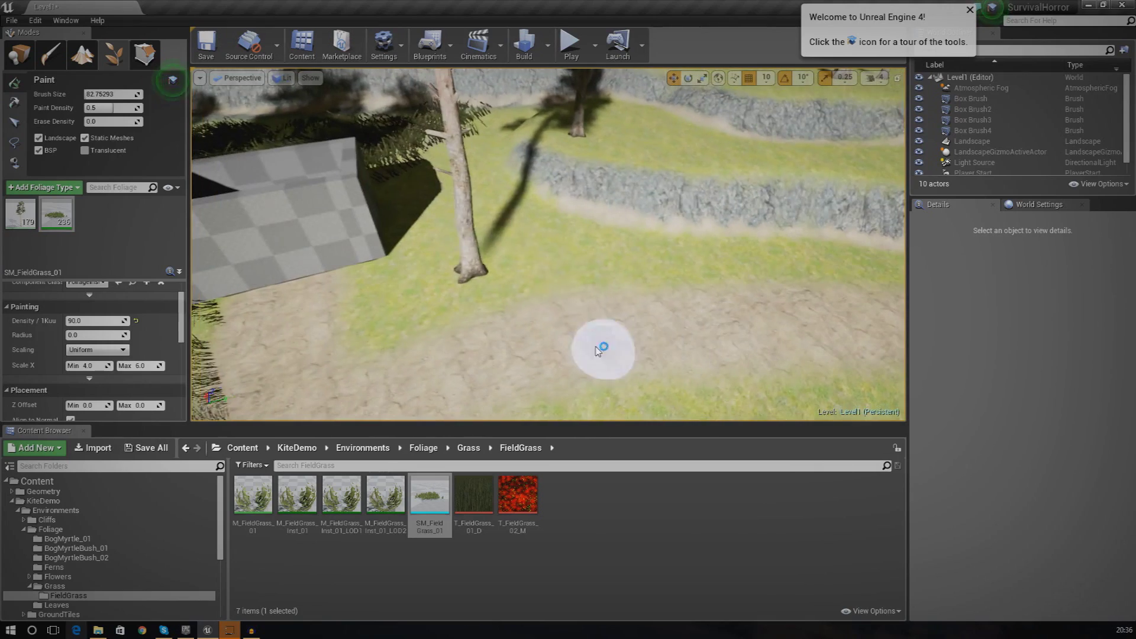
{"action": "mouse_move", "coordinate": [441, 222]}
{"action": "left_mouse_down"}
{"action": "mouse_move", "coordinate": [435, 207]}
{"action": "mouse_move", "coordinate": [540, 246]}
{"action": "mouse_move", "coordinate": [381, 317]}
{"action": "mouse_move", "coordinate": [474, 293]}
{"action": "left_mouse_up"}
{"action": "mouse_move", "coordinate": [475, 293]}
{"action": "right_mouse_down"}
{"action": "mouse_move", "coordinate": [477, 337]}
{"action": "mouse_move", "coordinate": [568, 341]}
{"action": "mouse_move", "coordinate": [586, 292]}
{"action": "mouse_move", "coordinate": [628, 266]}
{"action": "mouse_move", "coordinate": [699, 249]}
{"action": "mouse_move", "coordinate": [621, 210]}
{"action": "right_mouse_up"}
{"action": "mouse_move", "coordinate": [659, 222]}
{"action": "left_mouse_down"}
{"action": "mouse_move", "coordinate": [638, 235]}
{"action": "mouse_move", "coordinate": [370, 254]}
{"action": "mouse_move", "coordinate": [674, 201]}
{"action": "left_mouse_up"}
{"action": "mouse_move", "coordinate": [547, 172]}
{"action": "left_mouse_down"}
{"action": "mouse_move", "coordinate": [491, 181]}
{"action": "mouse_move", "coordinate": [563, 217]}
{"action": "mouse_move", "coordinate": [210, 299]}
{"action": "left_mouse_up"}
{"action": "left_click_drag", "start_coordinate": [468, 192], "coordinate": [247, 240]}
Paint field grass in the shaded forest and fill in the grass around the pines near the dirt path
{"action": "mouse_move", "coordinate": [247, 240]}
{"action": "right_mouse_down"}
{"action": "mouse_move", "coordinate": [154, 242]}
{"action": "mouse_move", "coordinate": [154, 302]}
{"action": "mouse_move", "coordinate": [136, 272]}
{"action": "mouse_move", "coordinate": [159, 255]}
{"action": "right_mouse_up"}
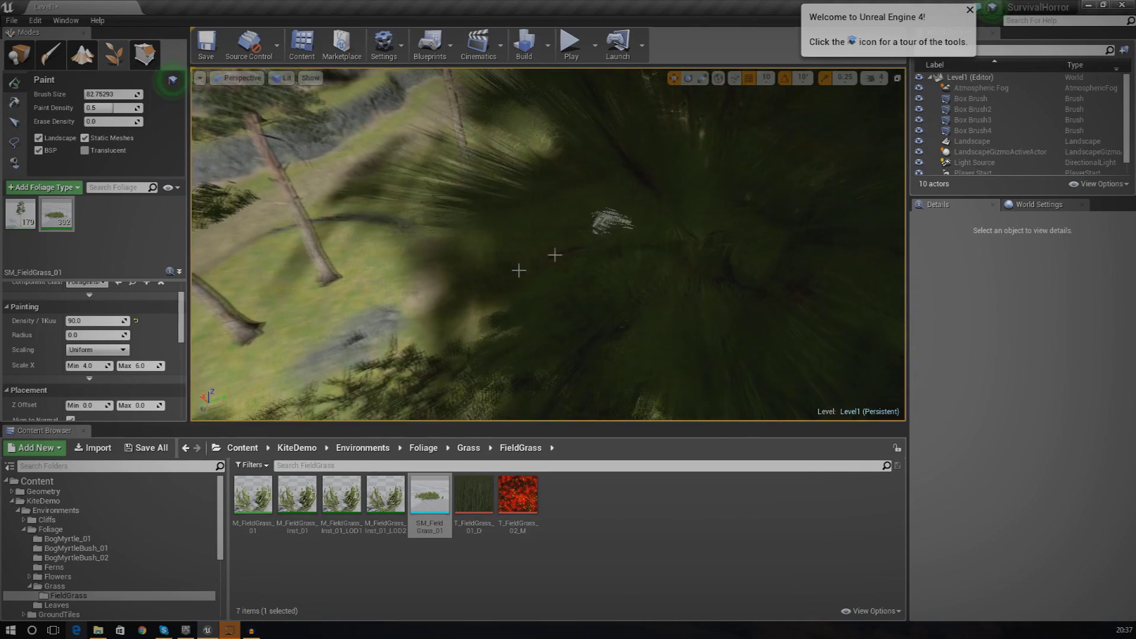
{"action": "mouse_move", "coordinate": [520, 272]}
{"action": "left_mouse_down"}
{"action": "mouse_move", "coordinate": [497, 148]}
{"action": "mouse_move", "coordinate": [686, 299]}
{"action": "left_mouse_up"}
{"action": "right_click_drag", "start_coordinate": [730, 343], "coordinate": [734, 237]}
{"action": "left_click_drag", "start_coordinate": [799, 219], "coordinate": [500, 251]}
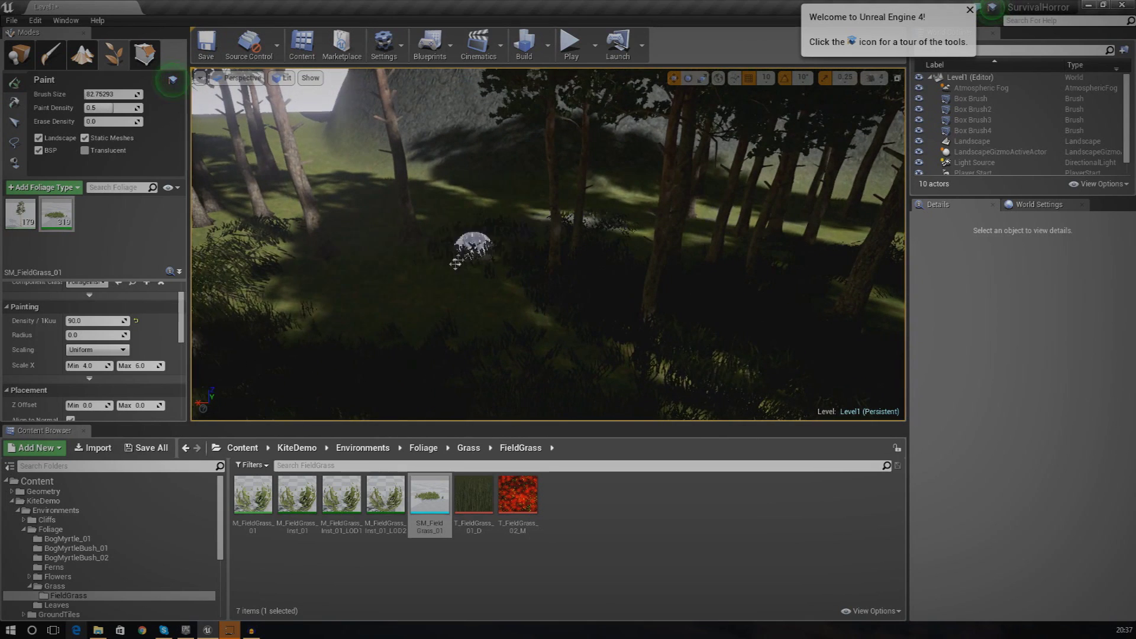
{"action": "right_click_drag", "start_coordinate": [268, 232], "coordinate": [355, 222]}
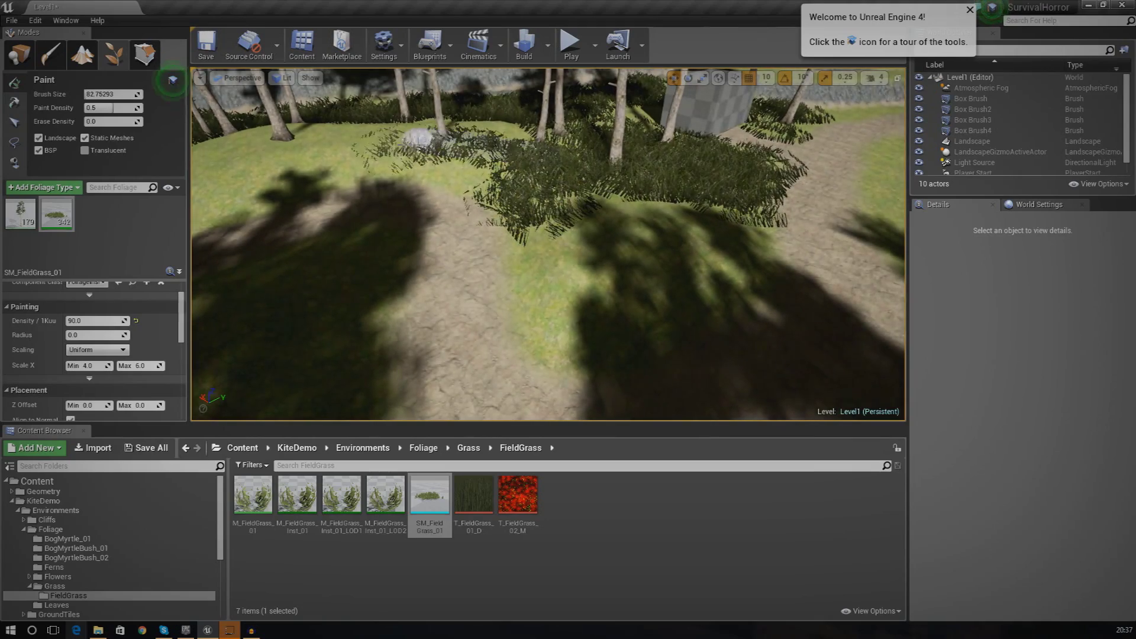
{"action": "left_click", "coordinate": [286, 129]}
{"action": "right_click_drag", "start_coordinate": [286, 129], "coordinate": [248, 107]}
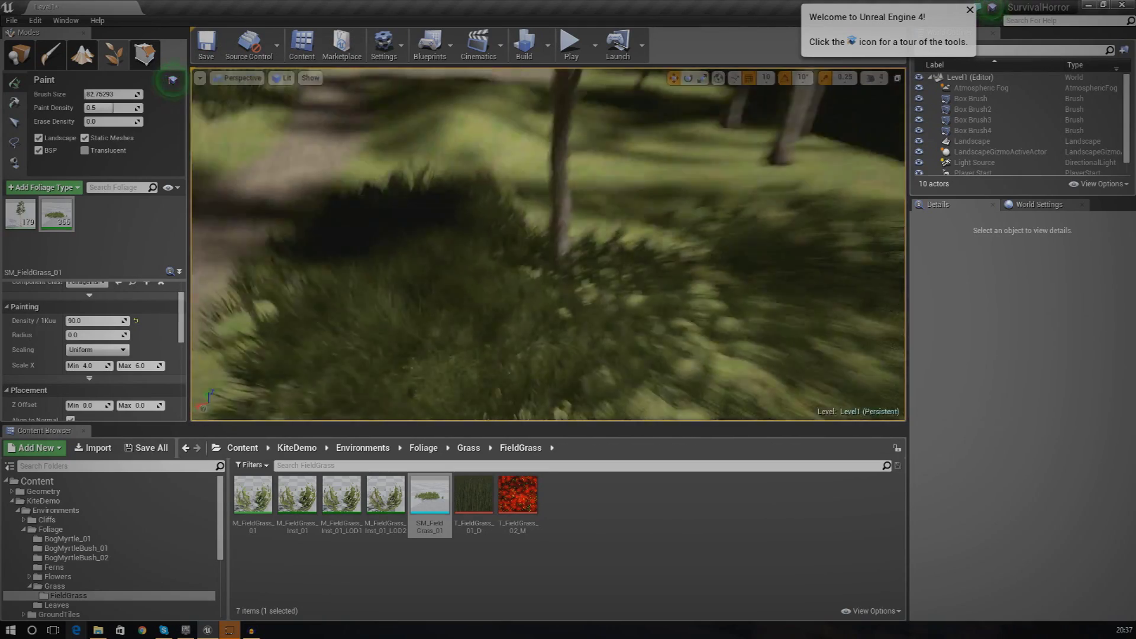
Play the level to view the grass along the path, and stop the session
{"action": "right_click_drag", "start_coordinate": [628, 189], "coordinate": [527, 92]}
{"action": "left_click", "coordinate": [570, 48]}
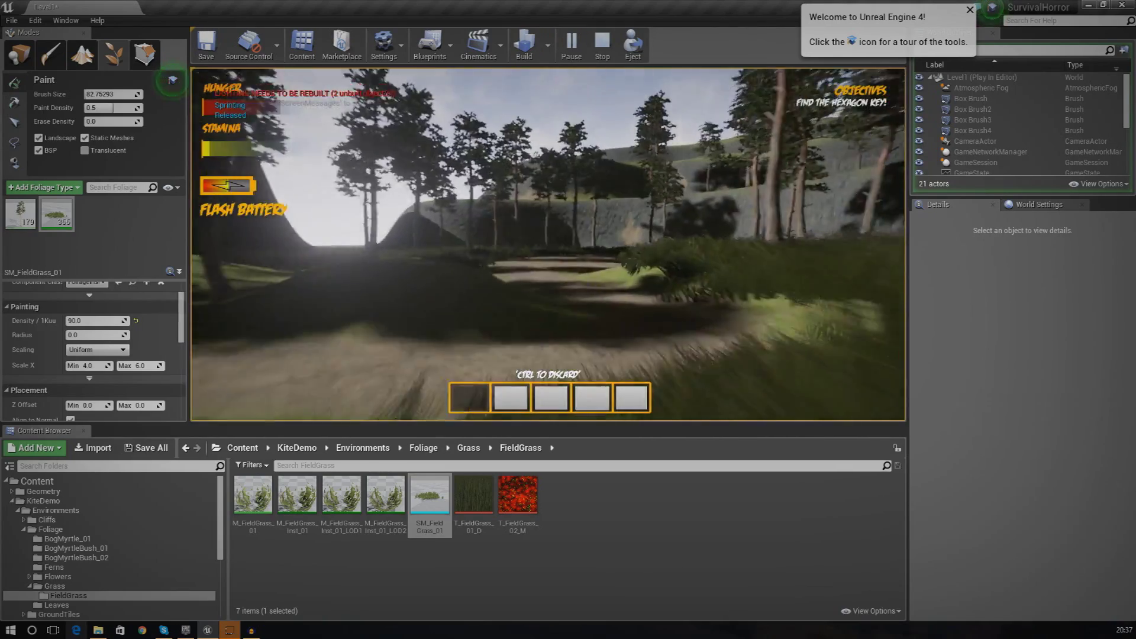
{"action": "key", "text": "Escape"}
Paint more field grass along both sides of the winding dirt path and inspect the coverage
{"action": "right_click_drag", "start_coordinate": [547, 243], "coordinate": [651, 224]}
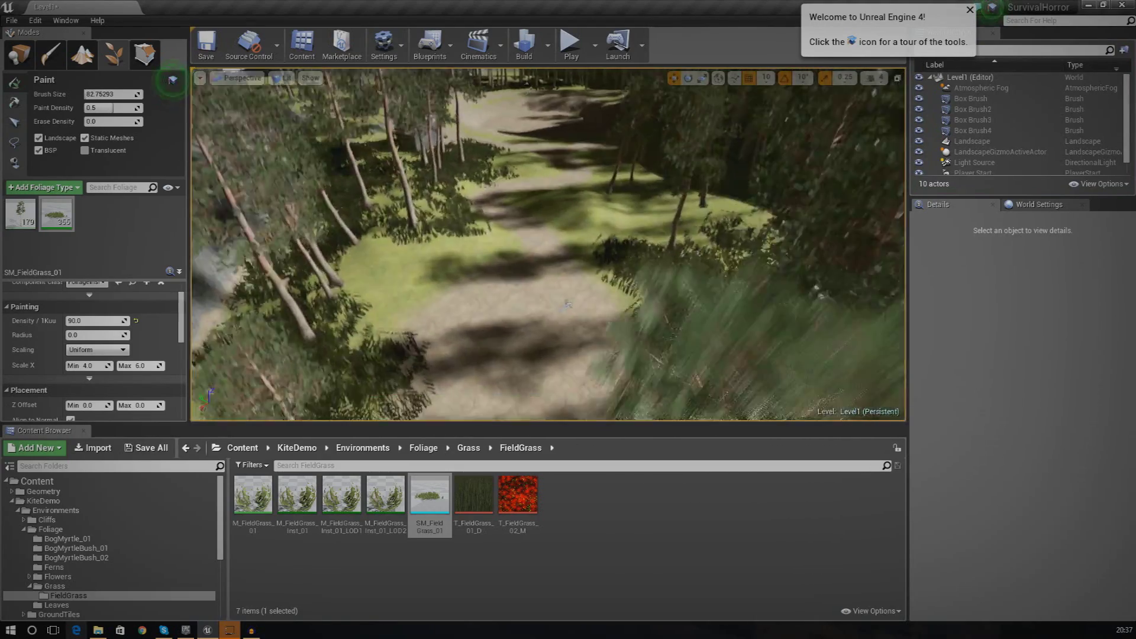
{"action": "right_click_drag", "start_coordinate": [547, 244], "coordinate": [503, 233]}
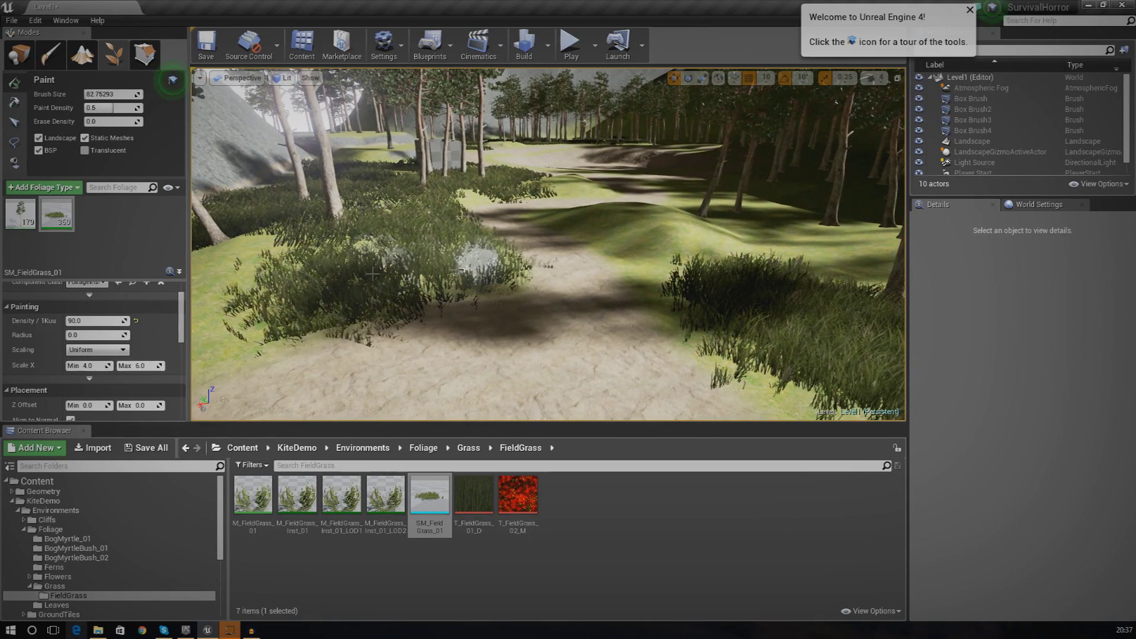
{"action": "mouse_move", "coordinate": [712, 244]}
{"action": "left_mouse_down"}
{"action": "mouse_move", "coordinate": [674, 246]}
{"action": "mouse_move", "coordinate": [621, 226]}
{"action": "mouse_move", "coordinate": [644, 214]}
{"action": "mouse_move", "coordinate": [788, 236]}
{"action": "mouse_move", "coordinate": [705, 190]}
{"action": "mouse_move", "coordinate": [801, 208]}
{"action": "mouse_move", "coordinate": [837, 237]}
{"action": "mouse_move", "coordinate": [854, 233]}
{"action": "mouse_move", "coordinate": [772, 199]}
{"action": "mouse_move", "coordinate": [668, 184]}
{"action": "mouse_move", "coordinate": [451, 184]}
{"action": "mouse_move", "coordinate": [468, 192]}
{"action": "left_mouse_up"}
{"action": "right_click_drag", "start_coordinate": [466, 193], "coordinate": [544, 110]}
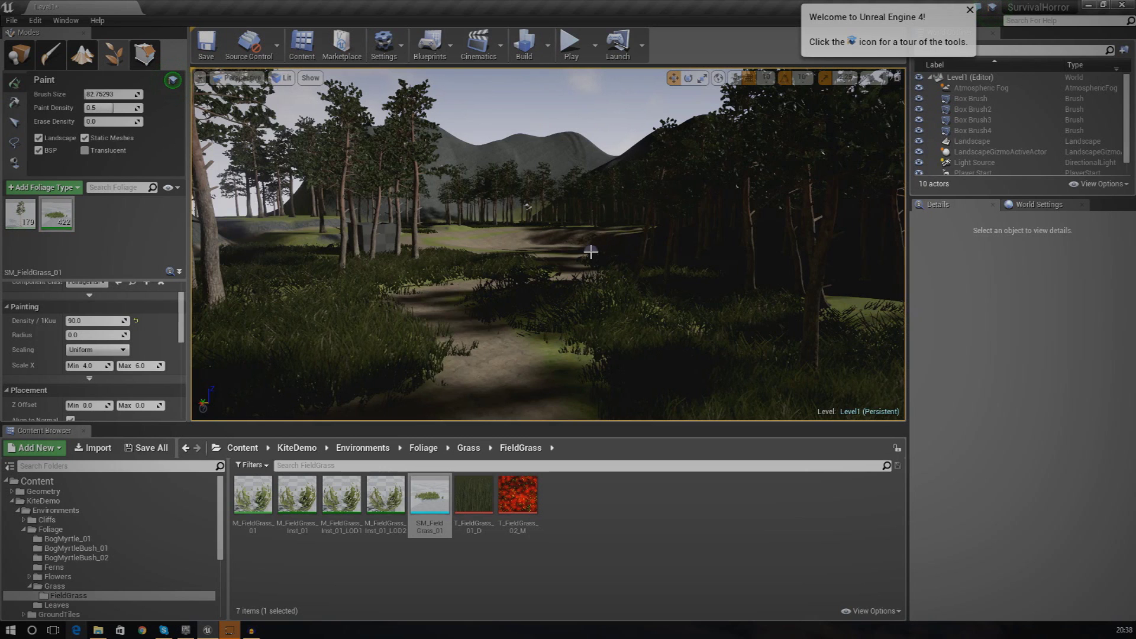
{"action": "mouse_move", "coordinate": [597, 248]}
{"action": "right_mouse_down"}
{"action": "mouse_move", "coordinate": [545, 248]}
{"action": "mouse_move", "coordinate": [585, 260]}
{"action": "mouse_move", "coordinate": [746, 249]}
{"action": "mouse_move", "coordinate": [541, 240]}
{"action": "mouse_move", "coordinate": [529, 265]}
{"action": "right_mouse_up"}
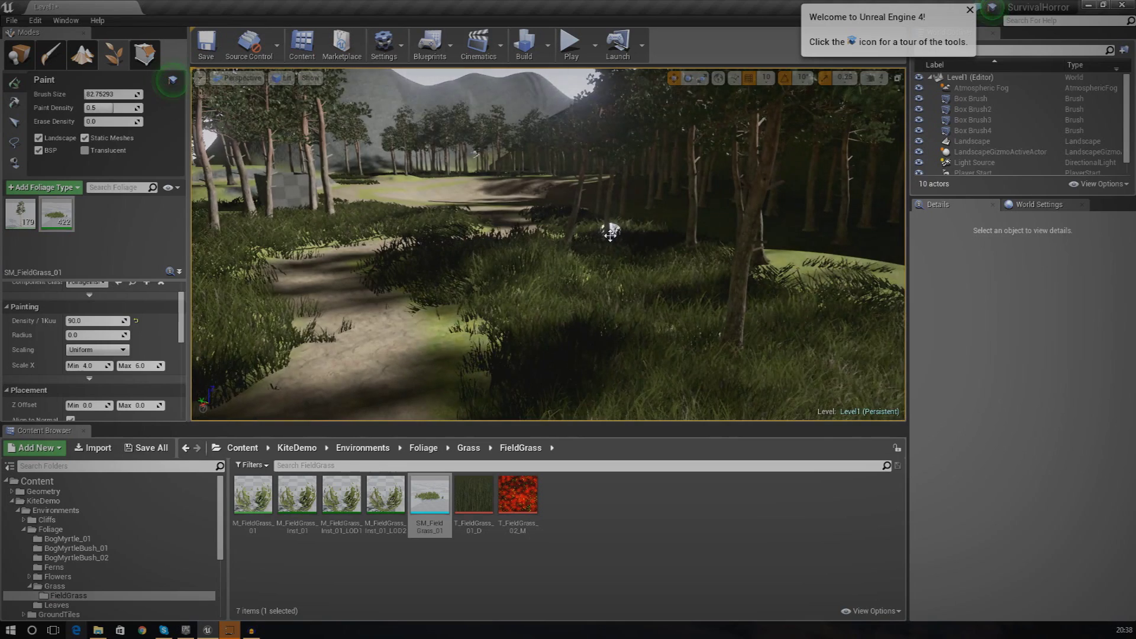